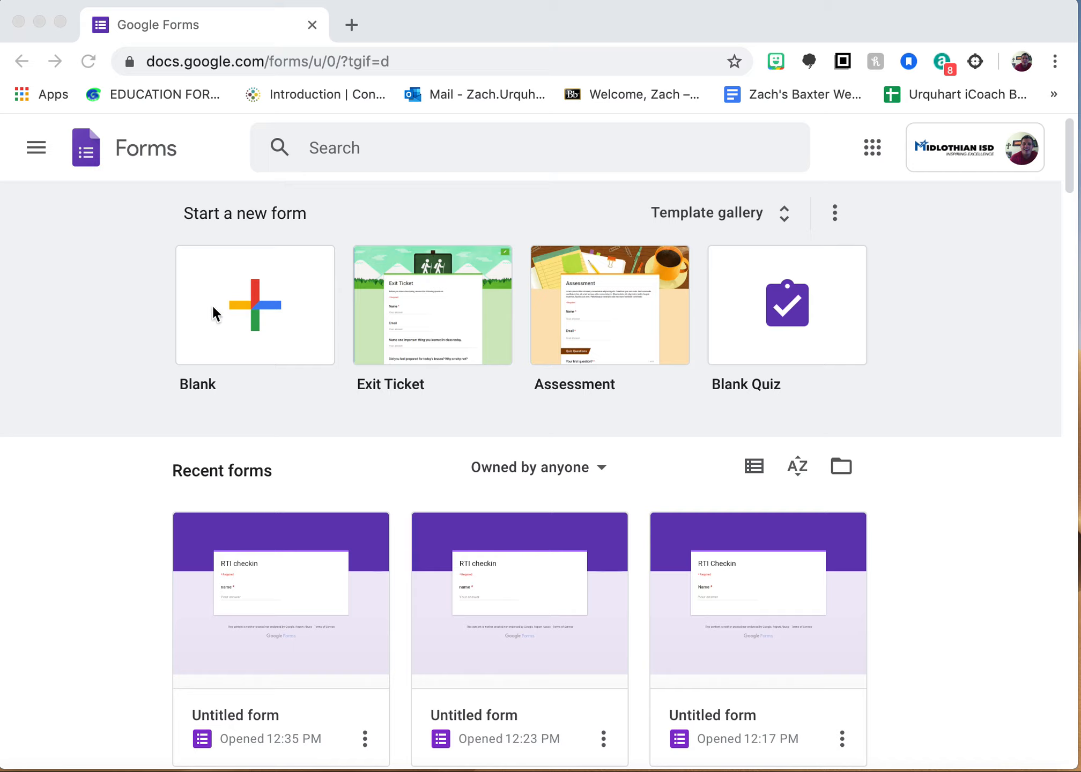
- Create a blank form and title it "RTI checkin"
{"action": "left_click", "coordinate": [235, 291]}
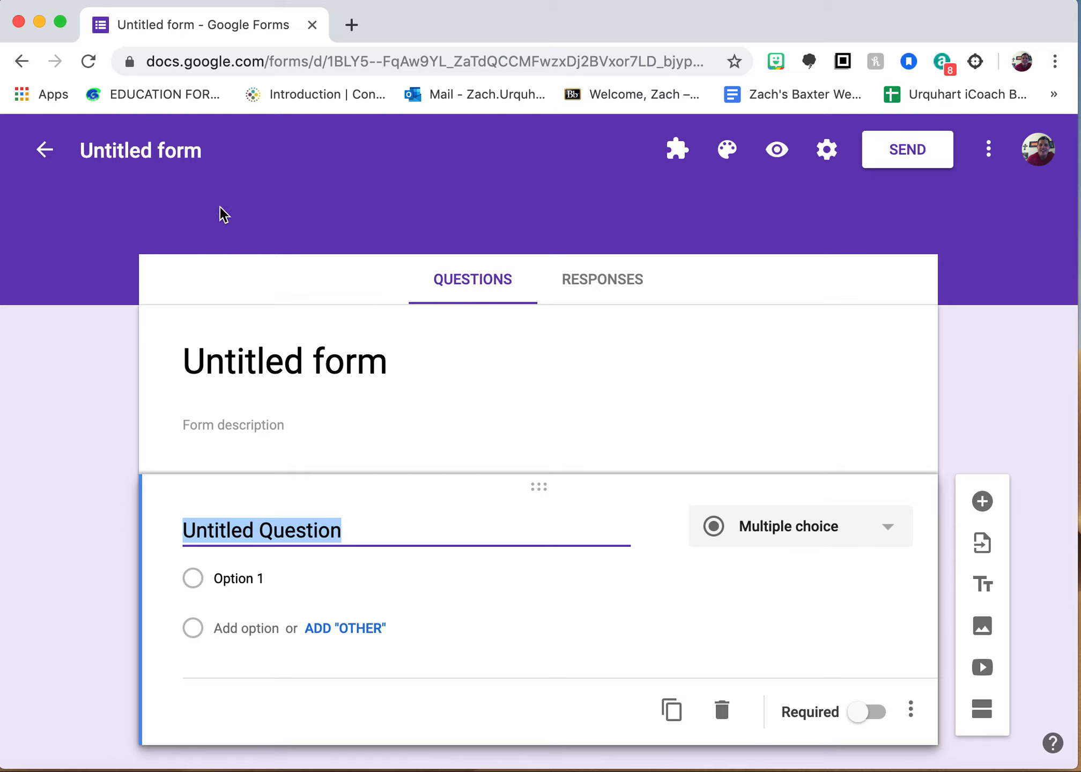
{"action": "left_click", "coordinate": [269, 370]}
{"action": "type", "text": "RTI checki"}
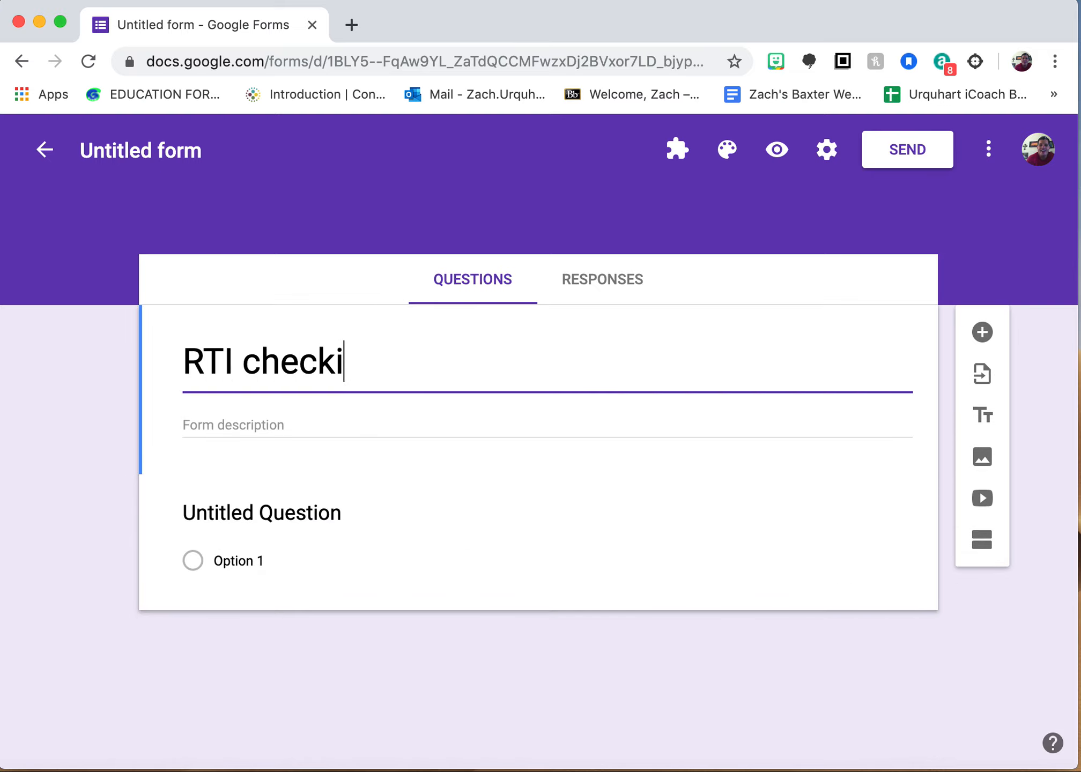
{"action": "type", "text": "n"}
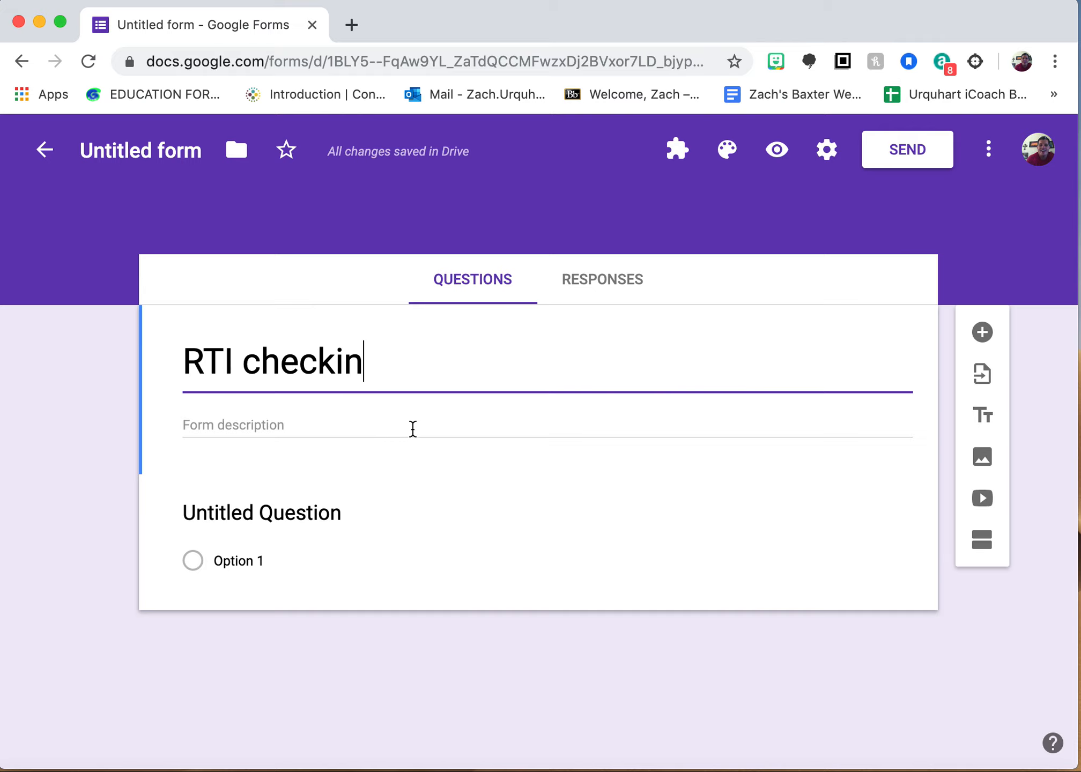
- Make the untitled question a required short-answer question named "name"
{"action": "left_click", "coordinate": [241, 515]}
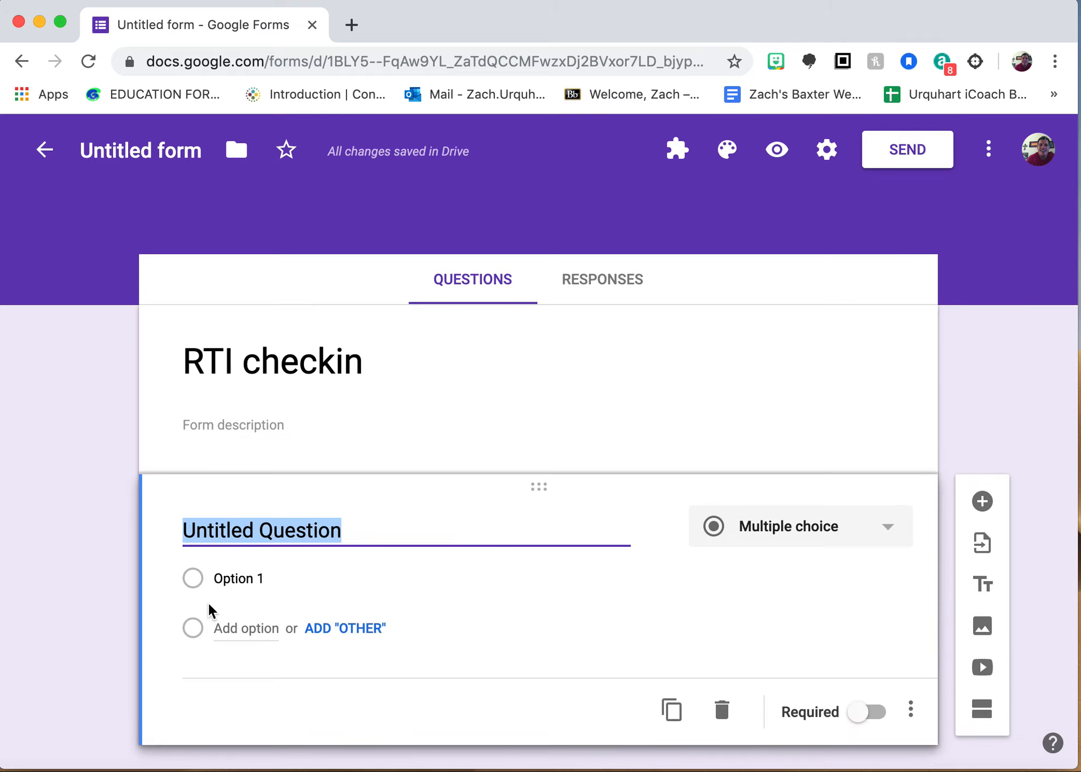
{"action": "type", "text": "name"}
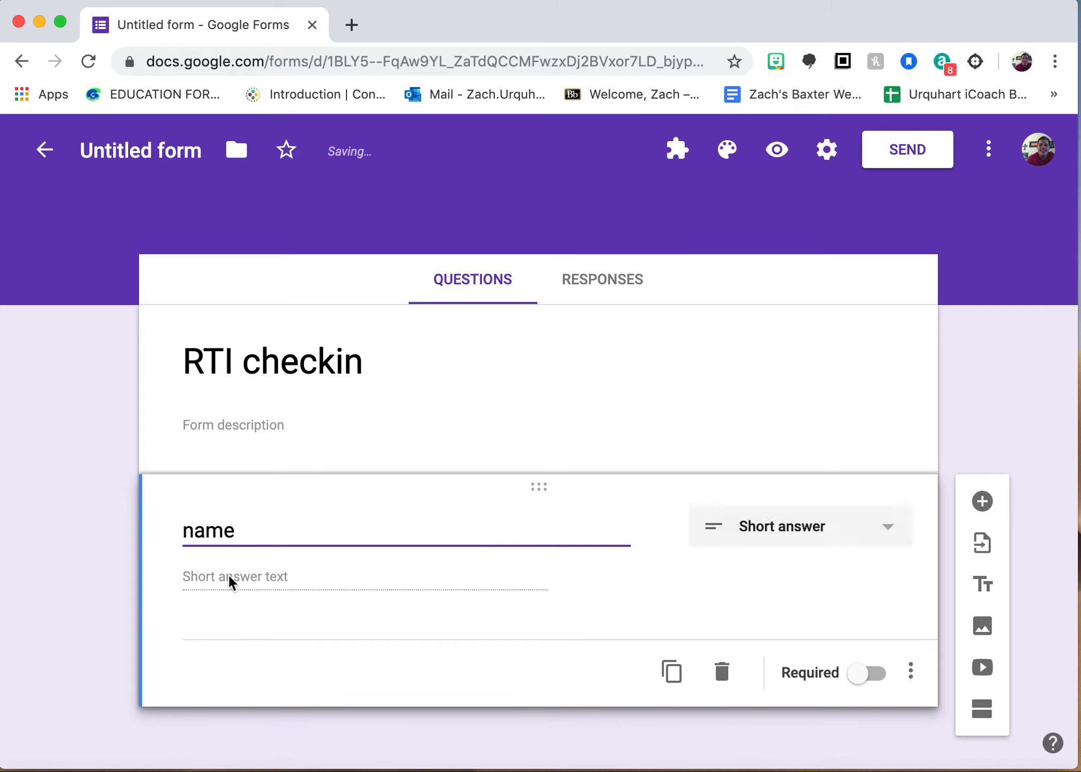
{"action": "left_click", "coordinate": [858, 673]}
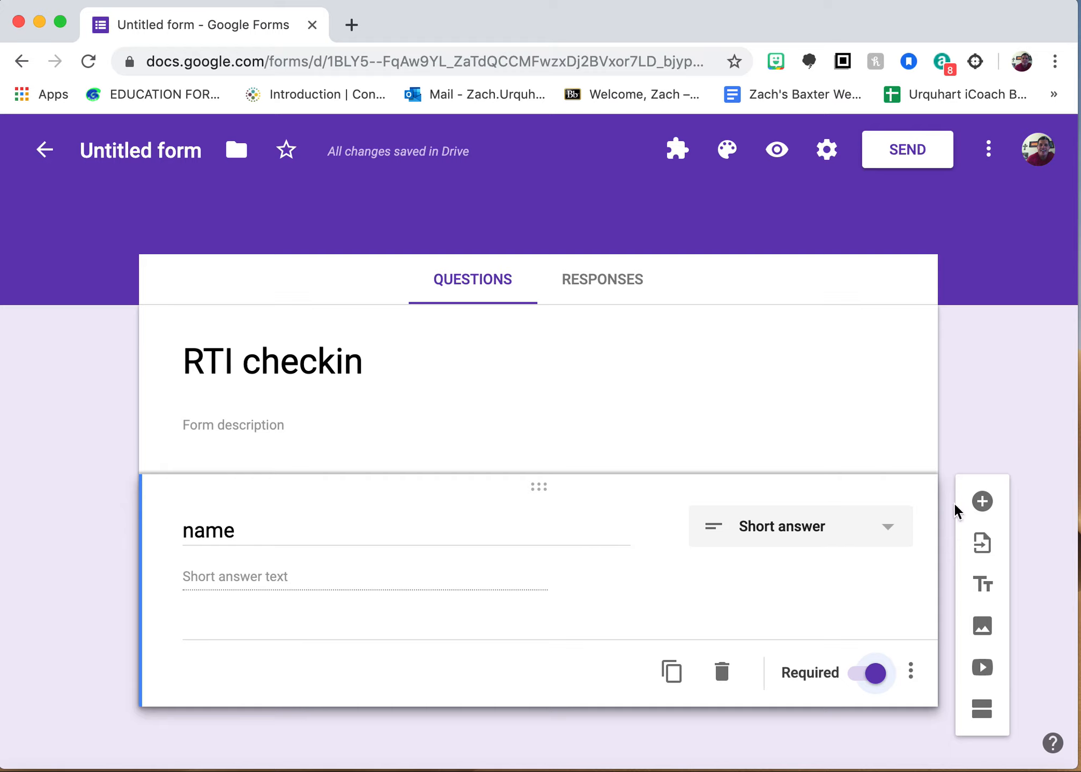
- Add a multiple-choice question "what did you work on" with the options "math" and "reading"
{"action": "left_click", "coordinate": [981, 503]}
{"action": "type", "text": "wh"}
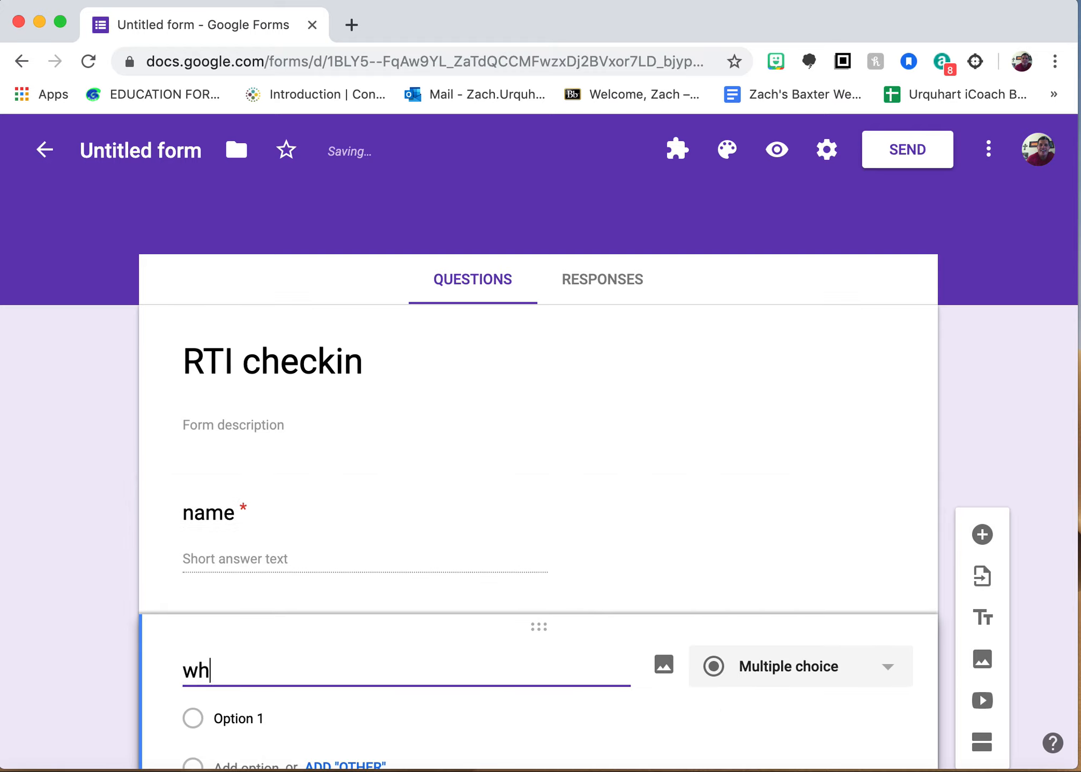
{"action": "type", "text": "at did you work on"}
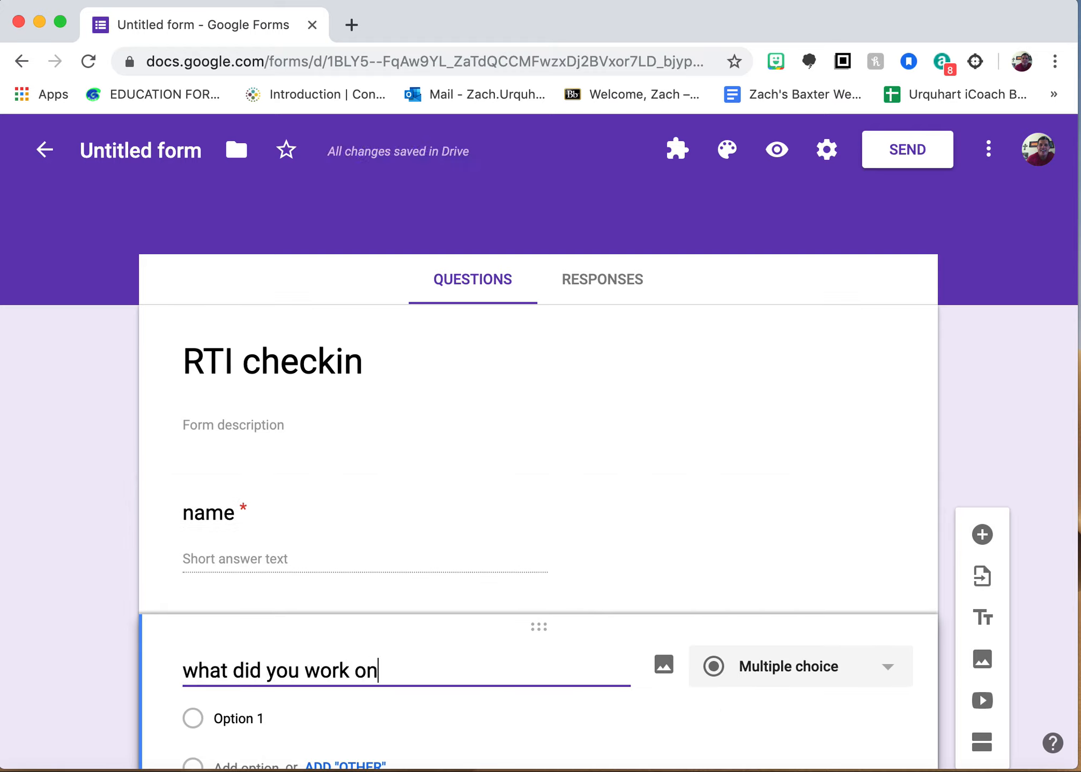
{"action": "scroll", "coordinate": [362, 636], "scroll_direction": "down", "scroll_amount": 3}
{"action": "left_click", "coordinate": [242, 550]}
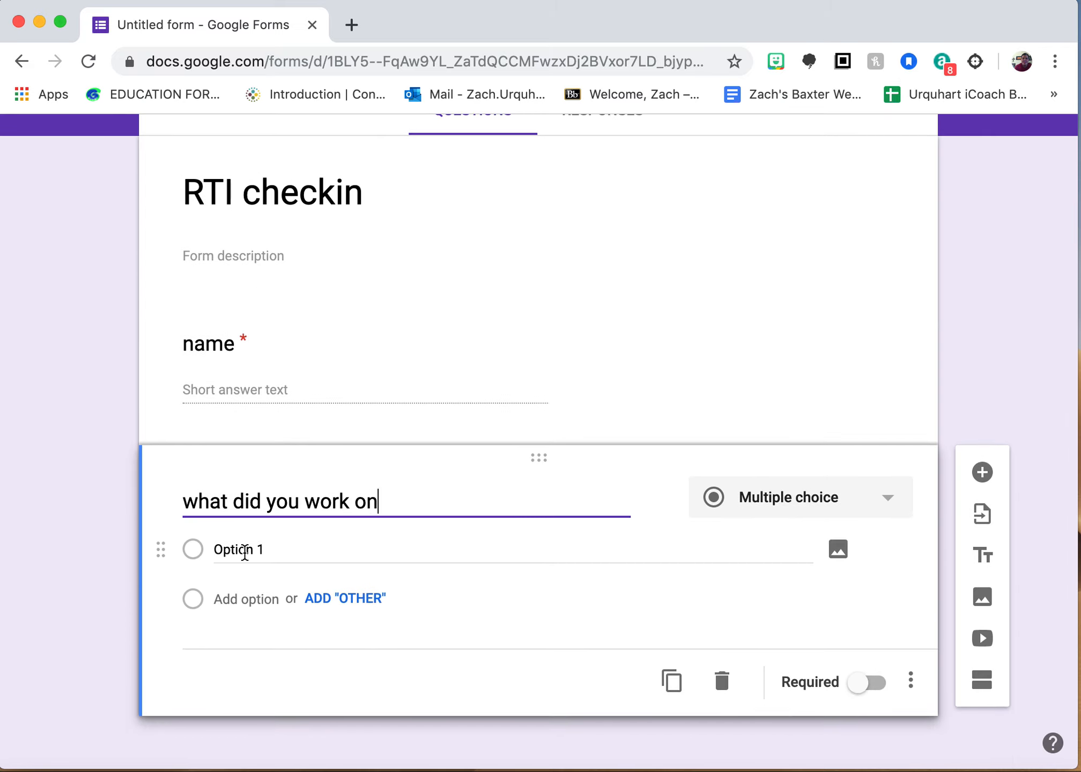
{"action": "type", "text": "math"}
{"action": "key", "text": "Return"}
{"action": "type", "text": "reading"}
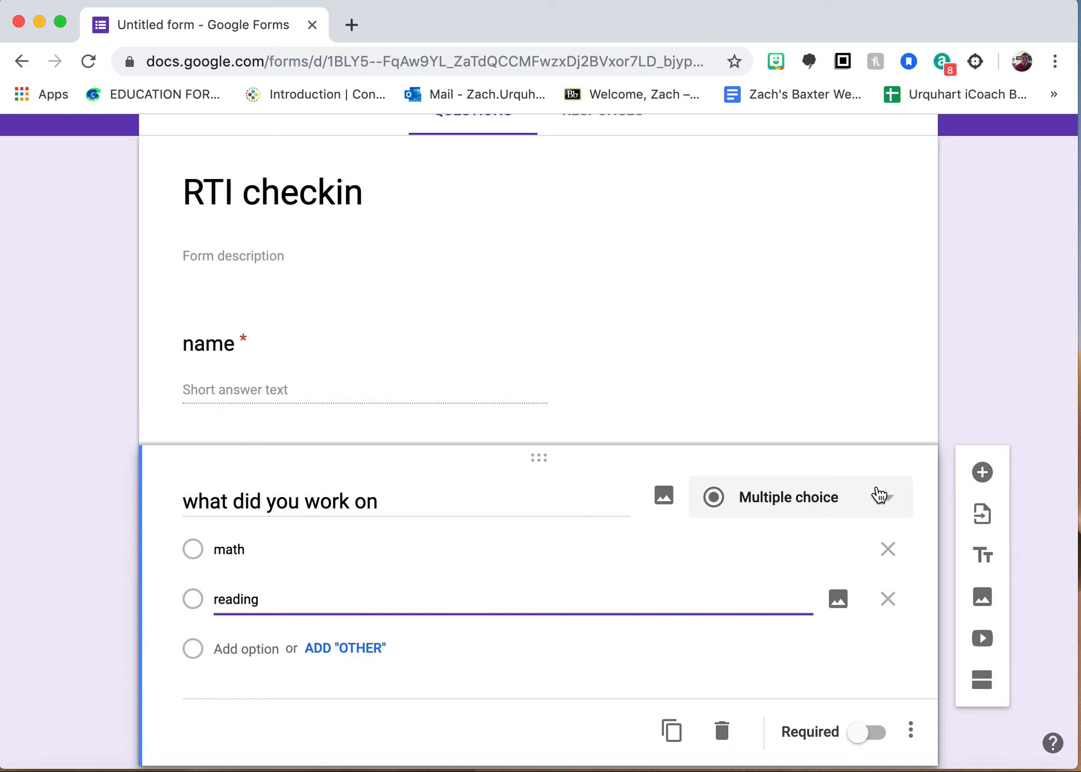
- Change the "what did you work on" question to a short answer, and delete it from the form
{"action": "left_click", "coordinate": [890, 496]}
{"action": "left_click", "coordinate": [804, 213]}
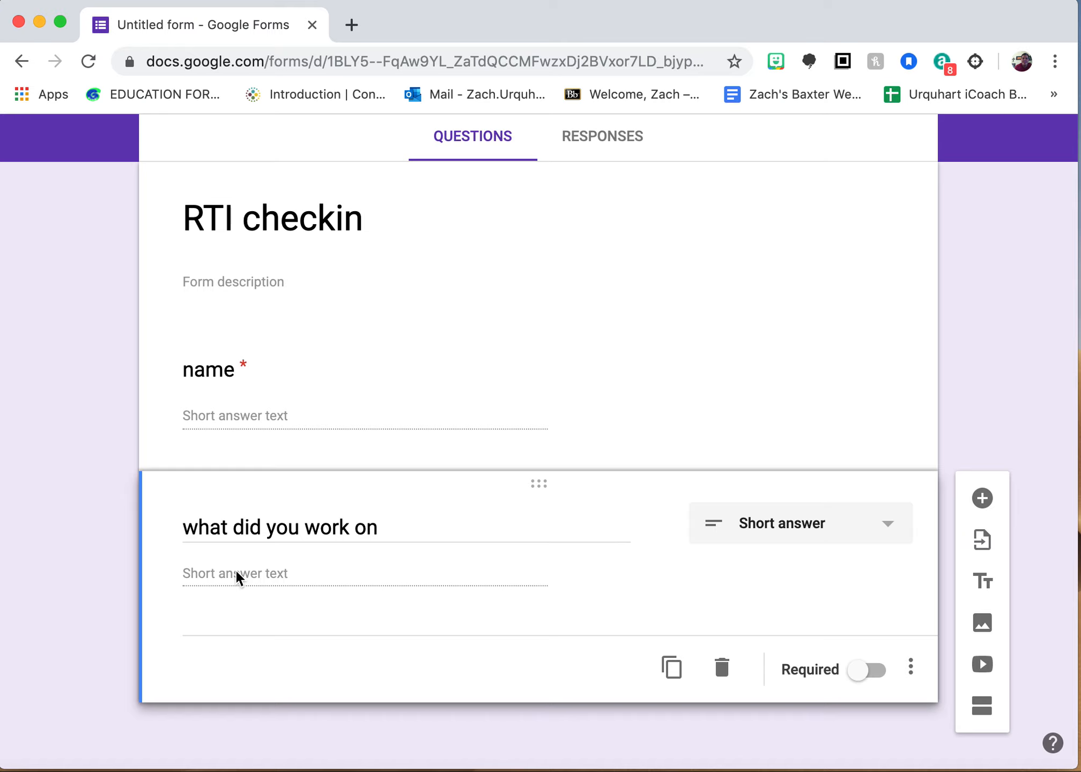
{"action": "left_click", "coordinate": [720, 667]}
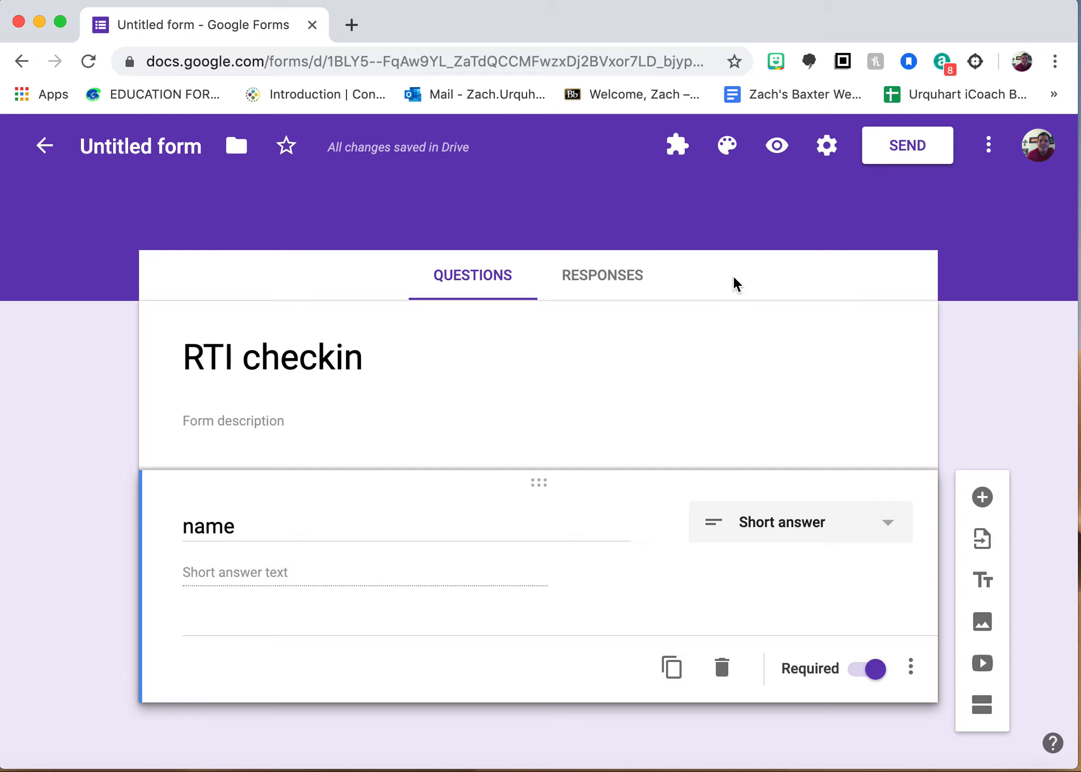
- Preview the form and submit a test response with a student's first name
{"action": "left_click", "coordinate": [778, 146]}
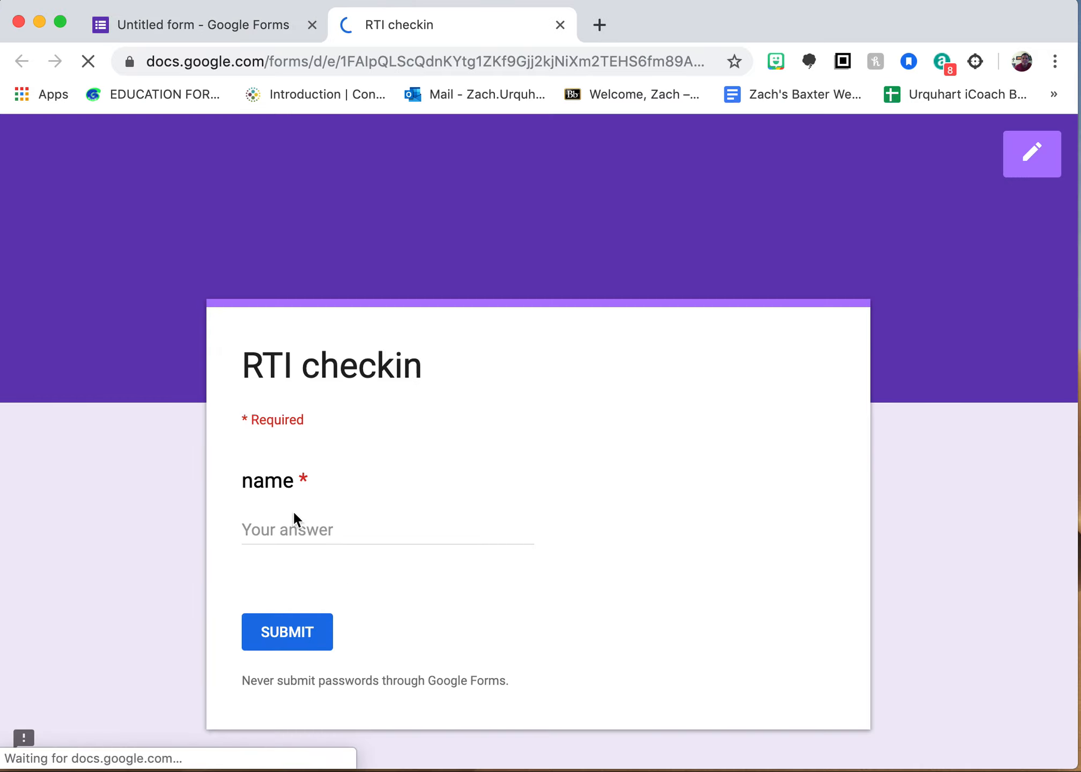
{"action": "left_click", "coordinate": [304, 535]}
{"action": "type", "text": "zach"}
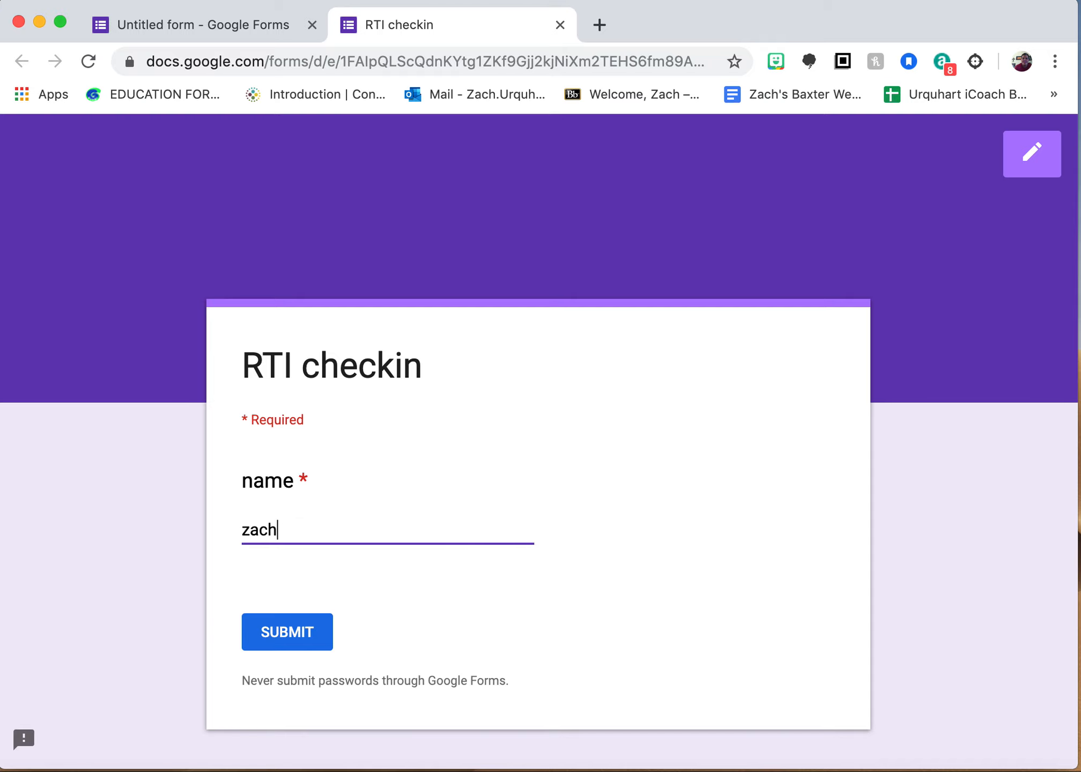
{"action": "left_click", "coordinate": [292, 632]}
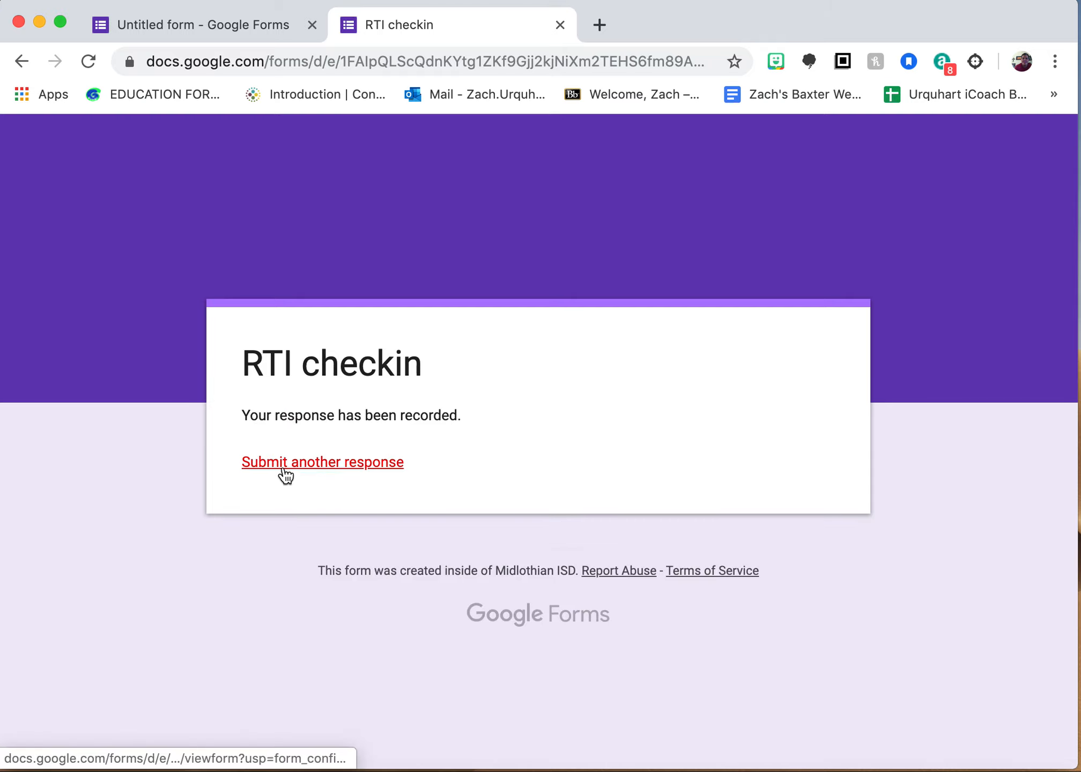
- Submit a second test response with a different first name
{"action": "left_click", "coordinate": [285, 462]}
{"action": "left_click", "coordinate": [276, 519]}
{"action": "type", "text": "mike"}
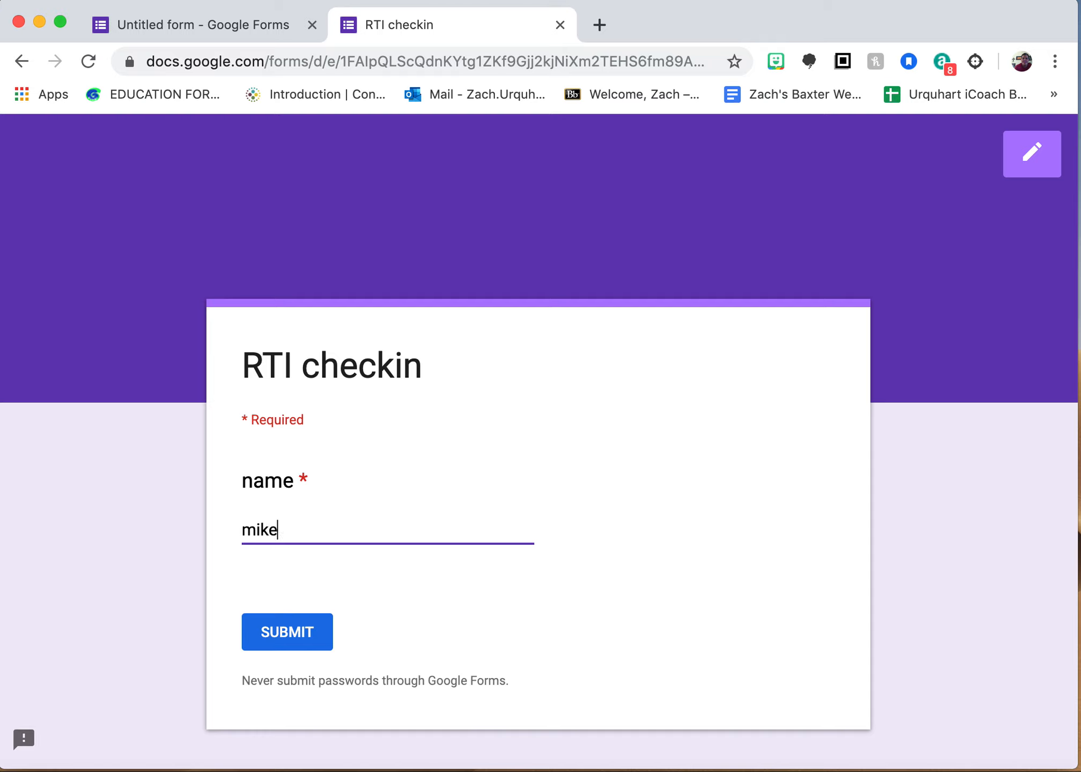
{"action": "left_click", "coordinate": [288, 637]}
- Submit a third test response using the same first name as the second, and close the form preview
{"action": "left_click", "coordinate": [272, 464]}
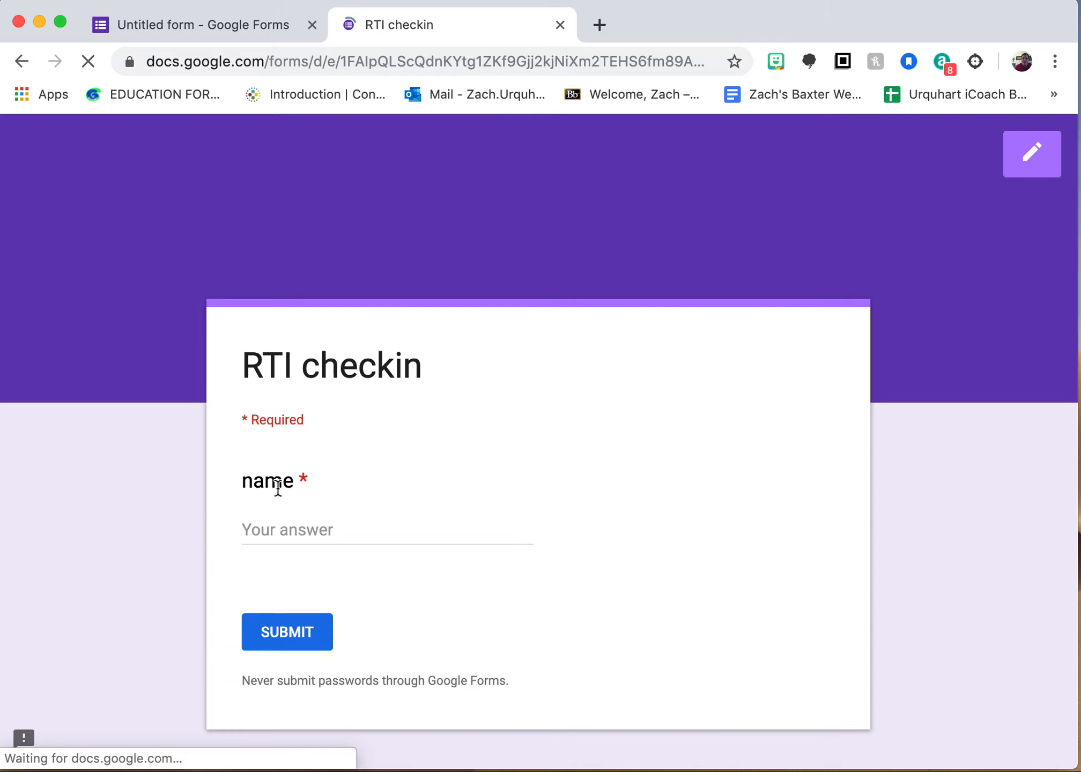
{"action": "left_click", "coordinate": [273, 531]}
{"action": "type", "text": "mike"}
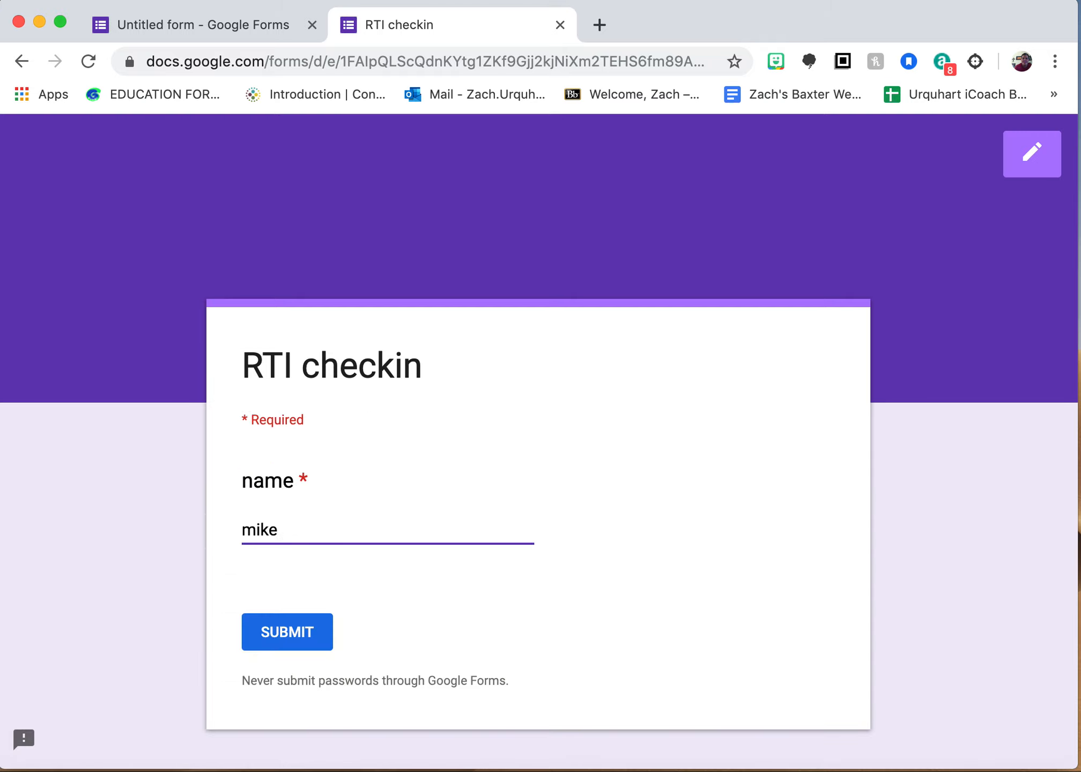
{"action": "left_click", "coordinate": [279, 636]}
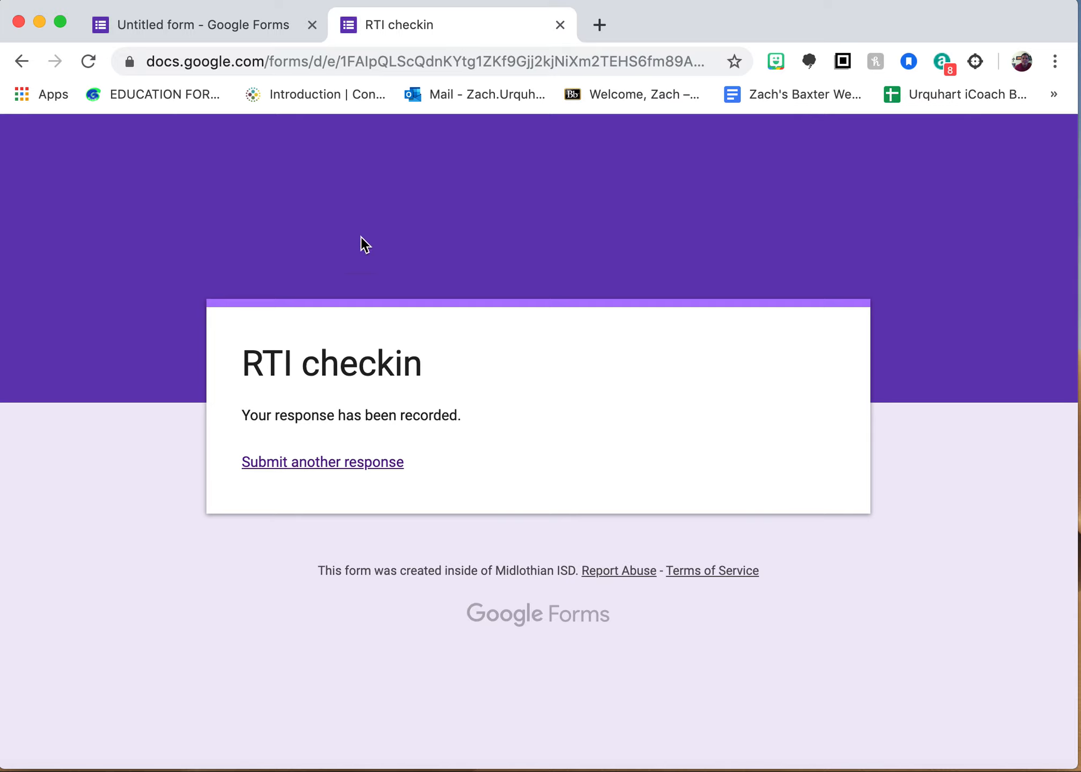
{"action": "left_click", "coordinate": [560, 25]}
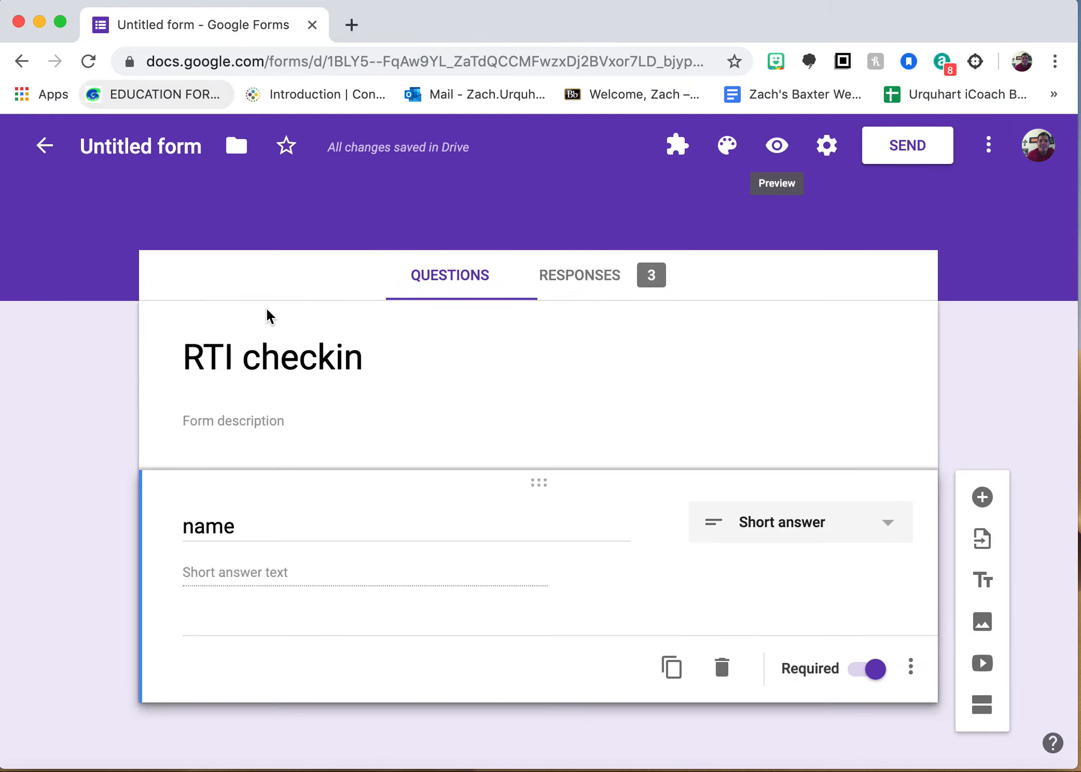
- Send the form's responses to a new spreadsheet named "rti checkin"
{"action": "left_click", "coordinate": [599, 276]}
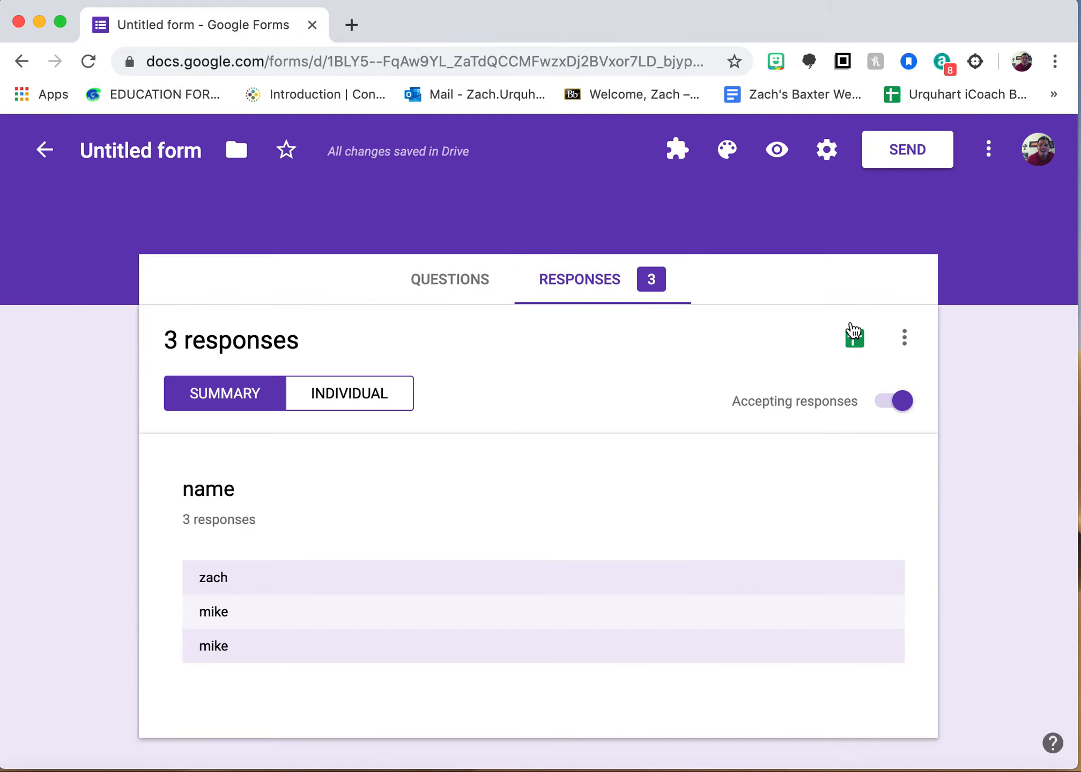
{"action": "left_click", "coordinate": [852, 332]}
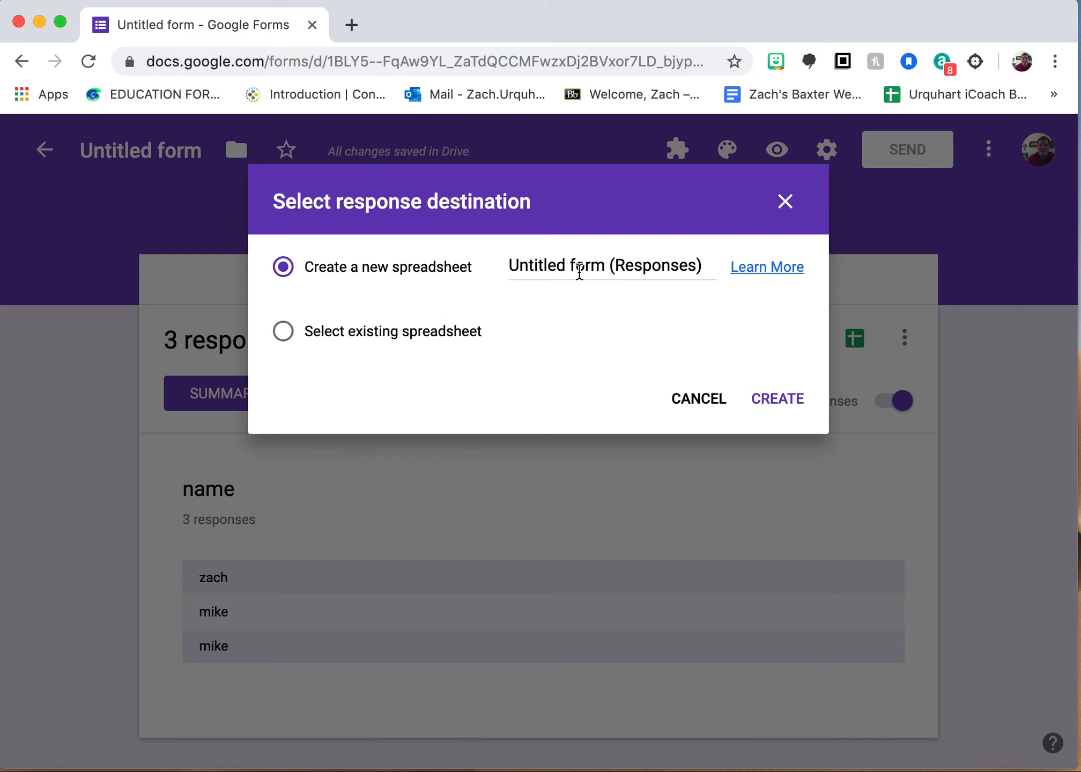
{"action": "triple_click", "coordinate": [579, 270]}
{"action": "type", "text": "rti checkin"}
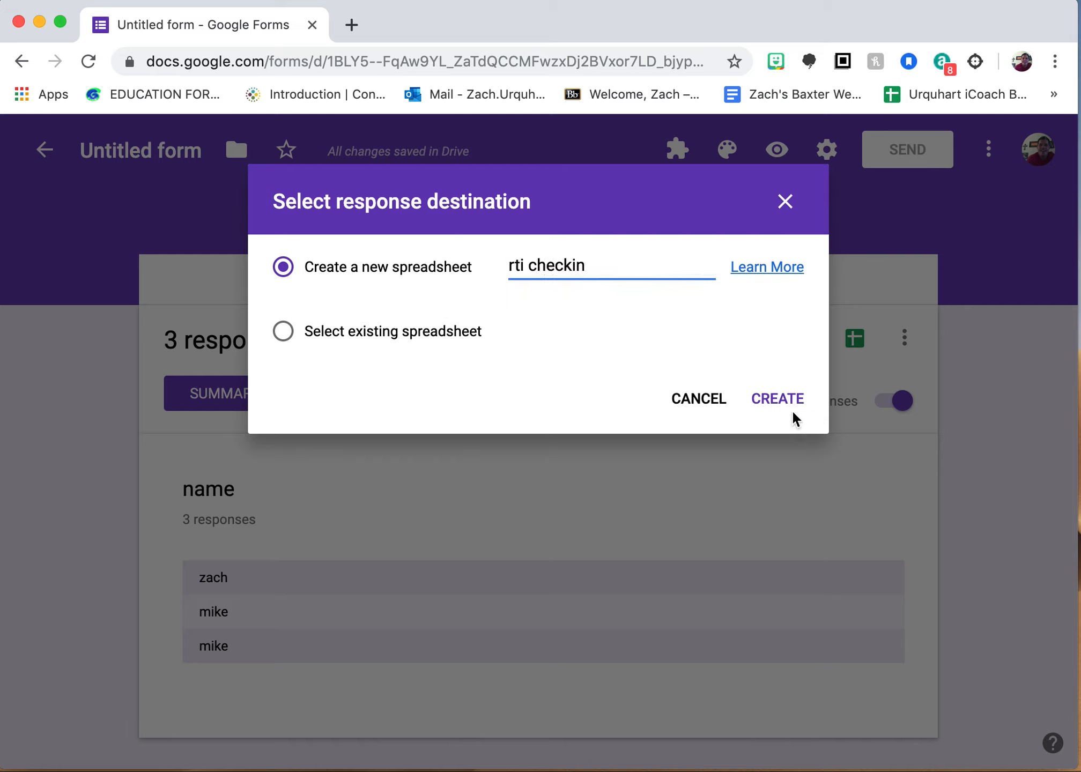
{"action": "left_click", "coordinate": [756, 402]}
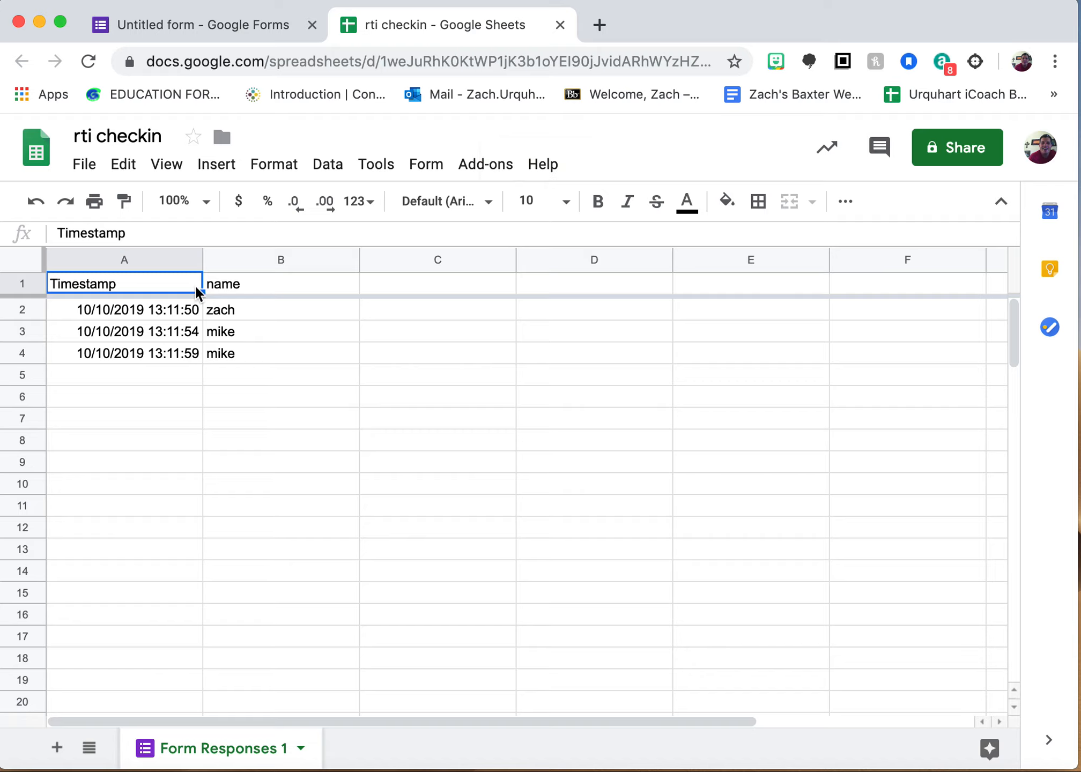
- Add the column headers "score", "notes" and "next steps" in cells C1 to E1
{"action": "left_click", "coordinate": [452, 283]}
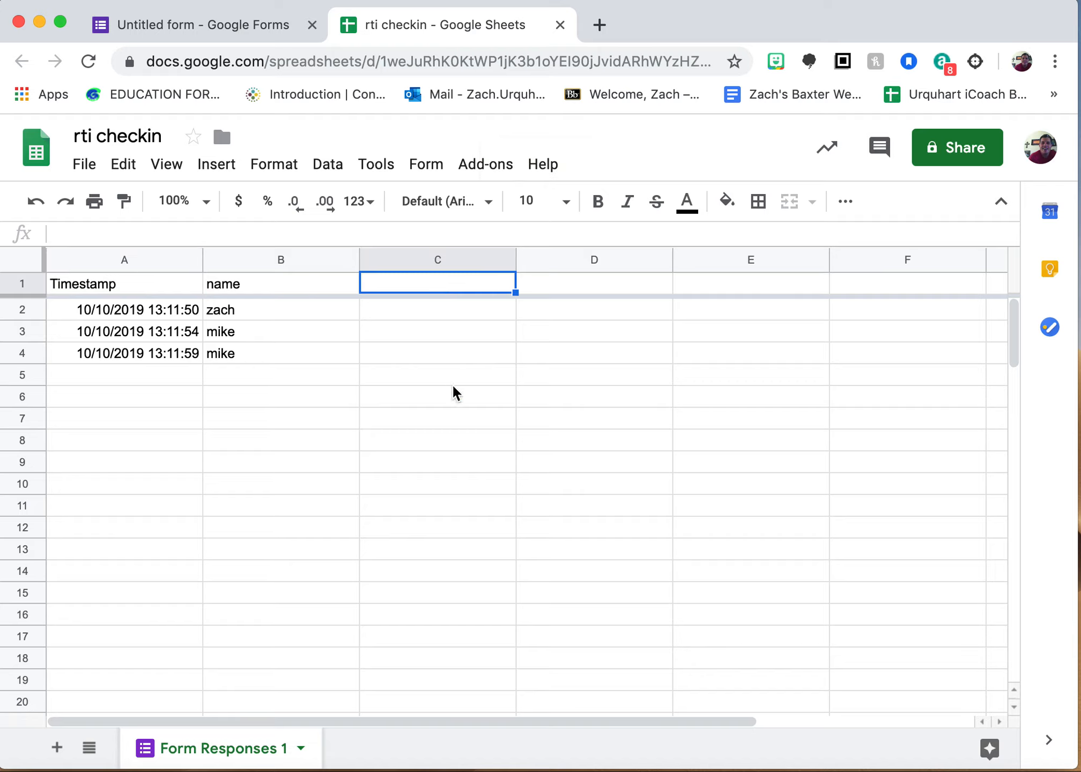
{"action": "type", "text": "score"}
{"action": "key", "text": "Tab"}
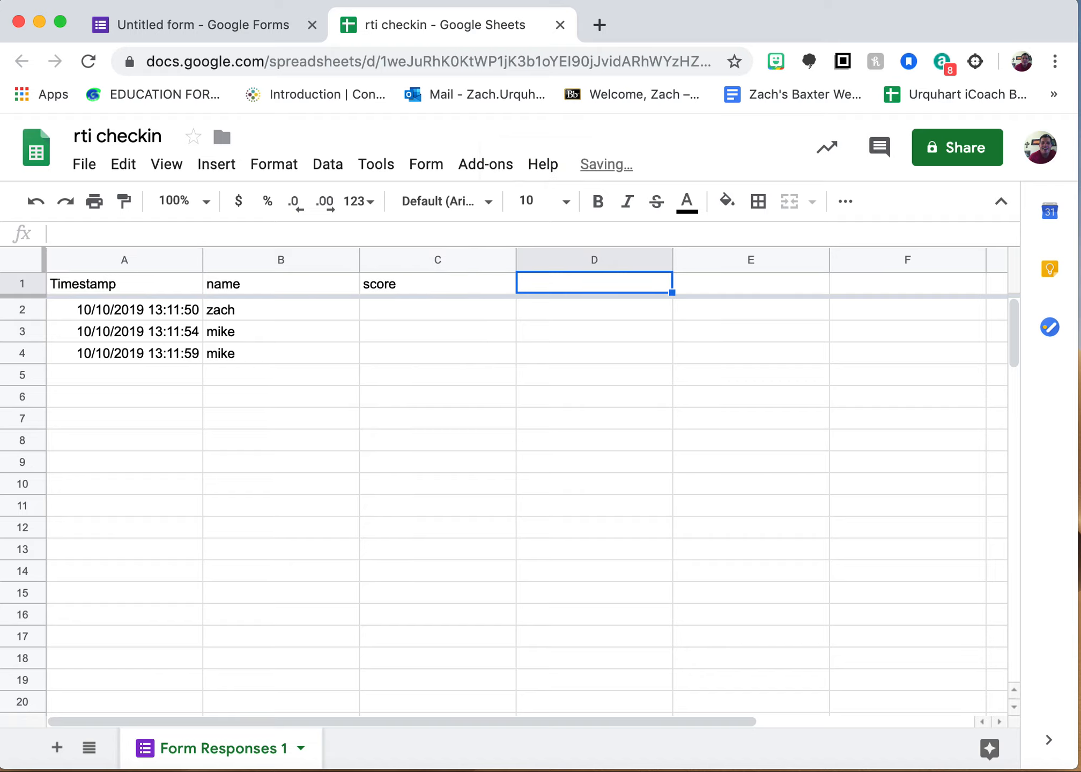
{"action": "type", "text": "notes"}
{"action": "key", "text": "Tab"}
{"action": "type", "text": "next steps"}
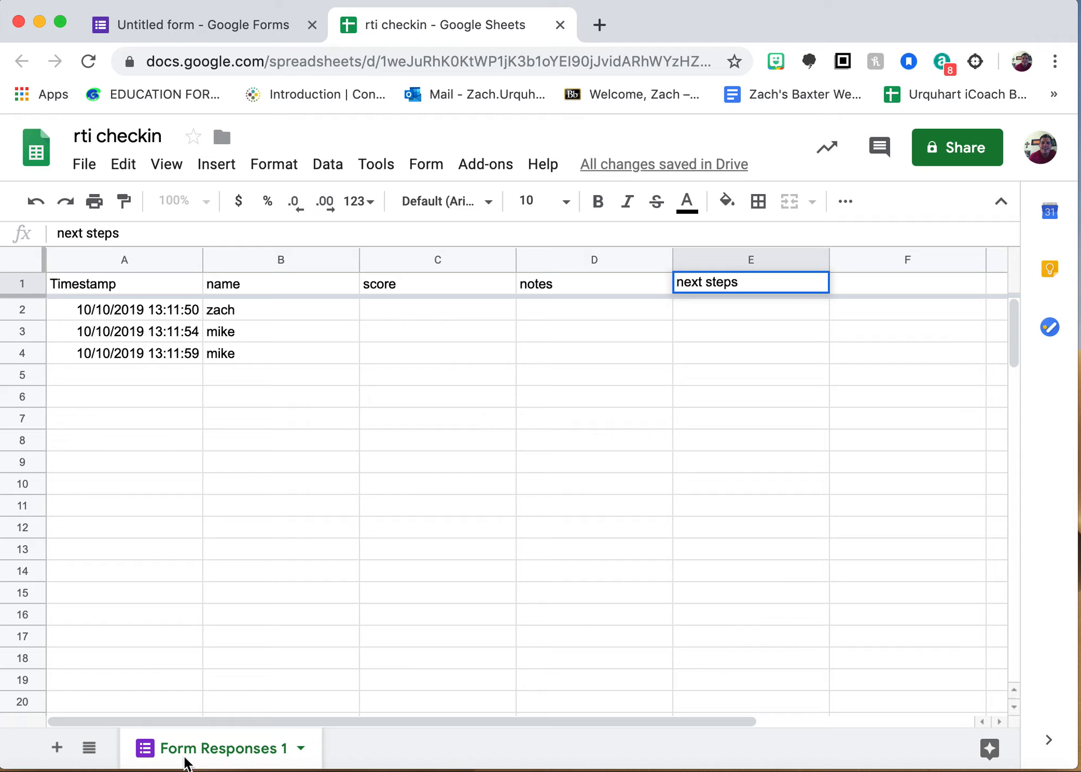
- Rename the form responses sheet as "Master" and add a new blank sheet
{"action": "double_click", "coordinate": [185, 756]}
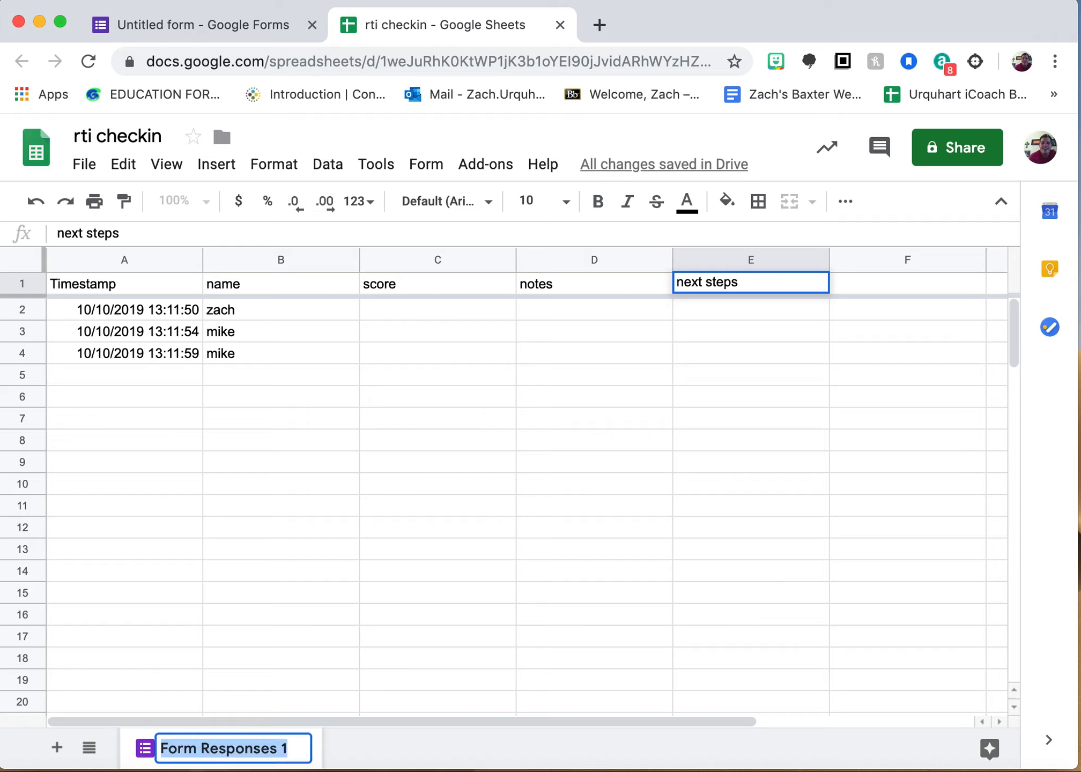
{"action": "type", "text": "Master"}
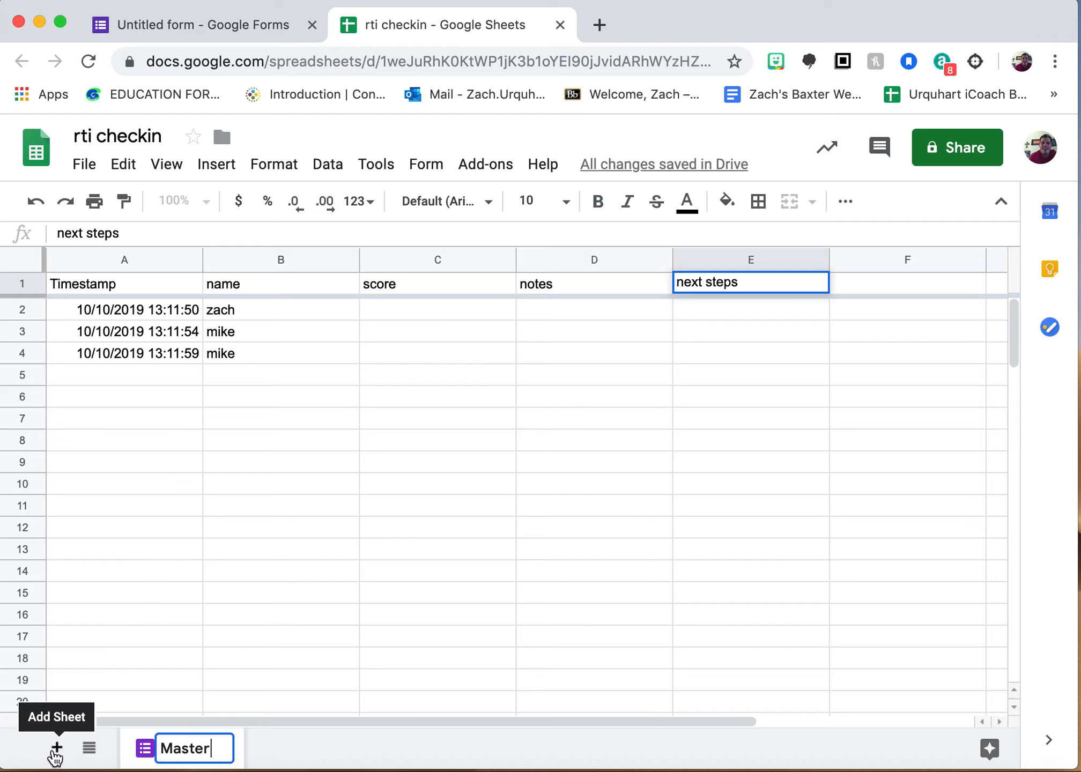
{"action": "left_click", "coordinate": [56, 750]}
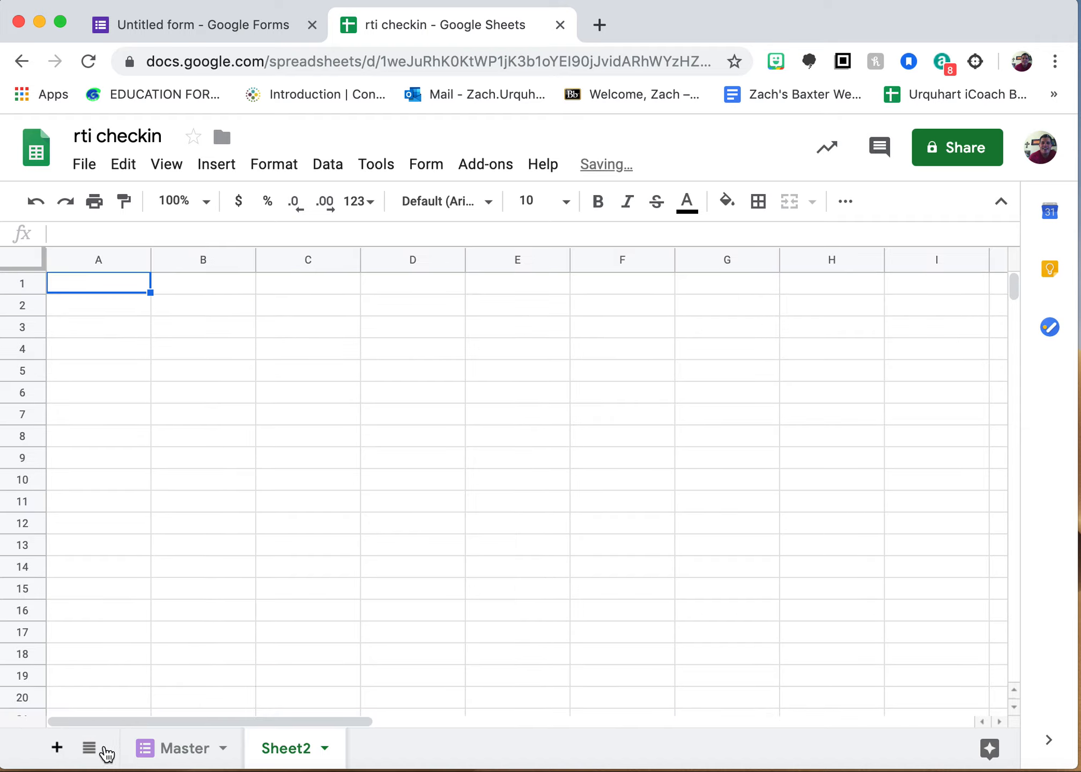
- Copy the header row A1:E1 from the Master sheet into Sheet2 starting at cell A1
{"action": "left_click", "coordinate": [190, 755]}
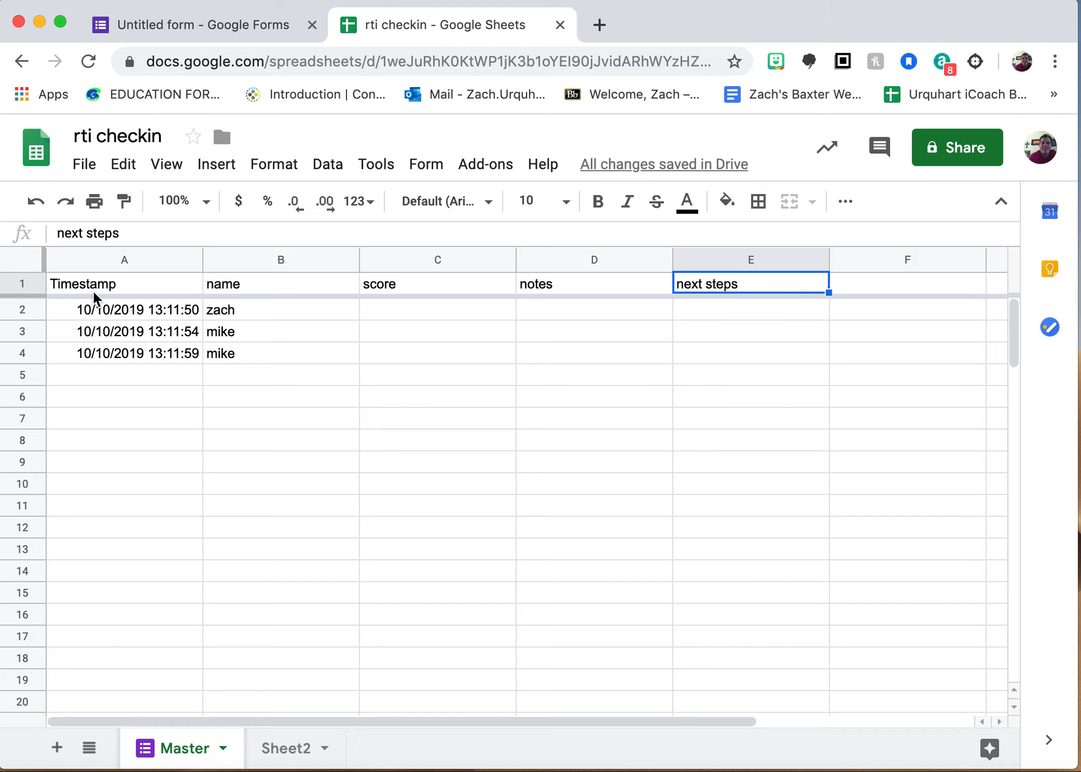
{"action": "left_click_drag", "start_coordinate": [92, 292], "coordinate": [731, 292]}
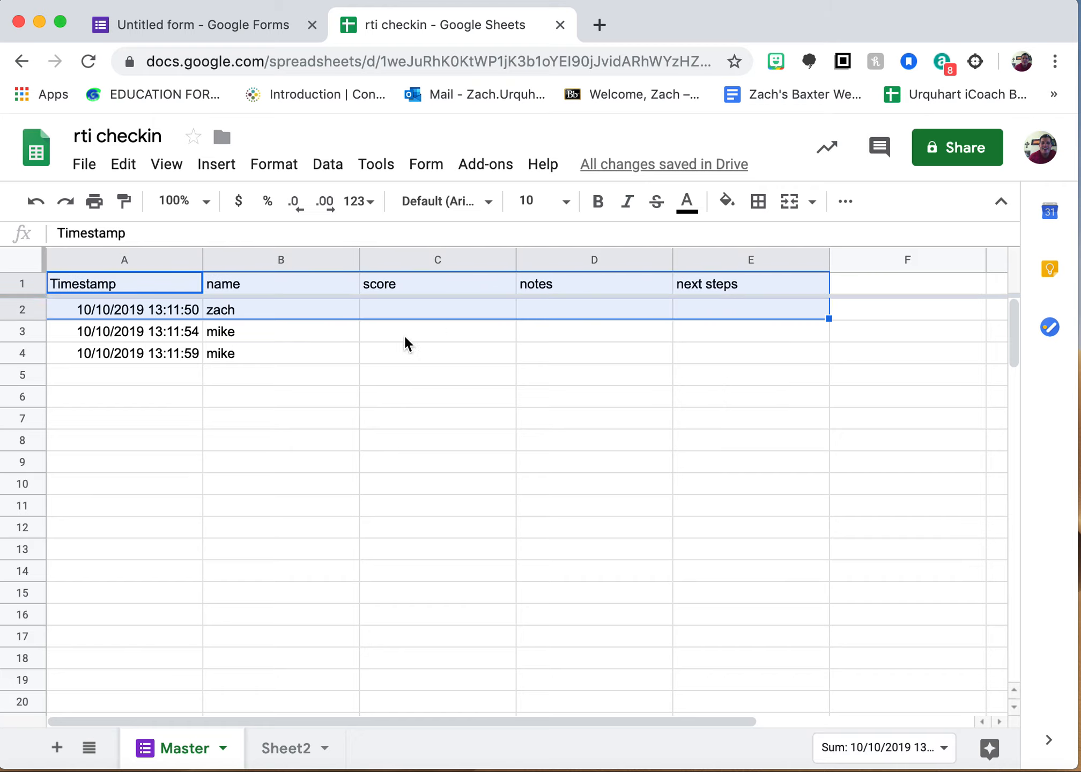
{"action": "left_click", "coordinate": [407, 351]}
{"action": "left_click_drag", "start_coordinate": [144, 287], "coordinate": [753, 289]}
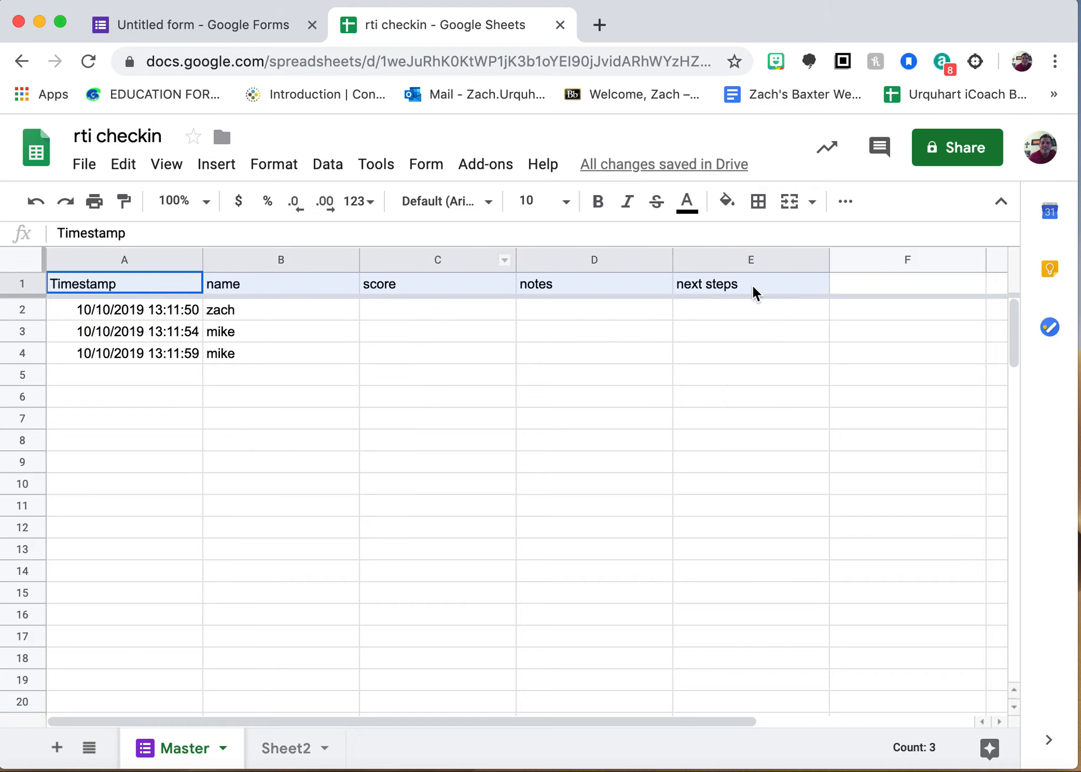
{"action": "key", "text": "cmd+c"}
{"action": "left_click", "coordinate": [282, 748]}
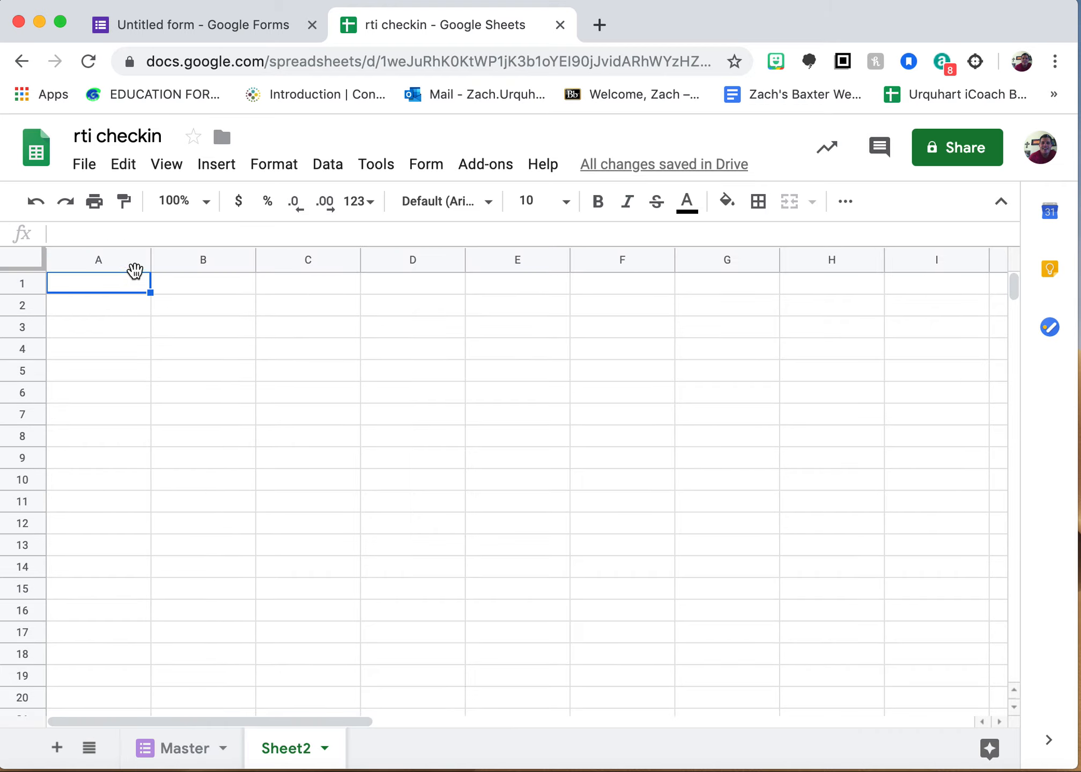
{"action": "left_click", "coordinate": [121, 289]}
{"action": "key", "text": "cmd+v"}
- Duplicate Sheet2 and then duplicate its copy to get three identical sheets with the header row
{"action": "left_click", "coordinate": [324, 747]}
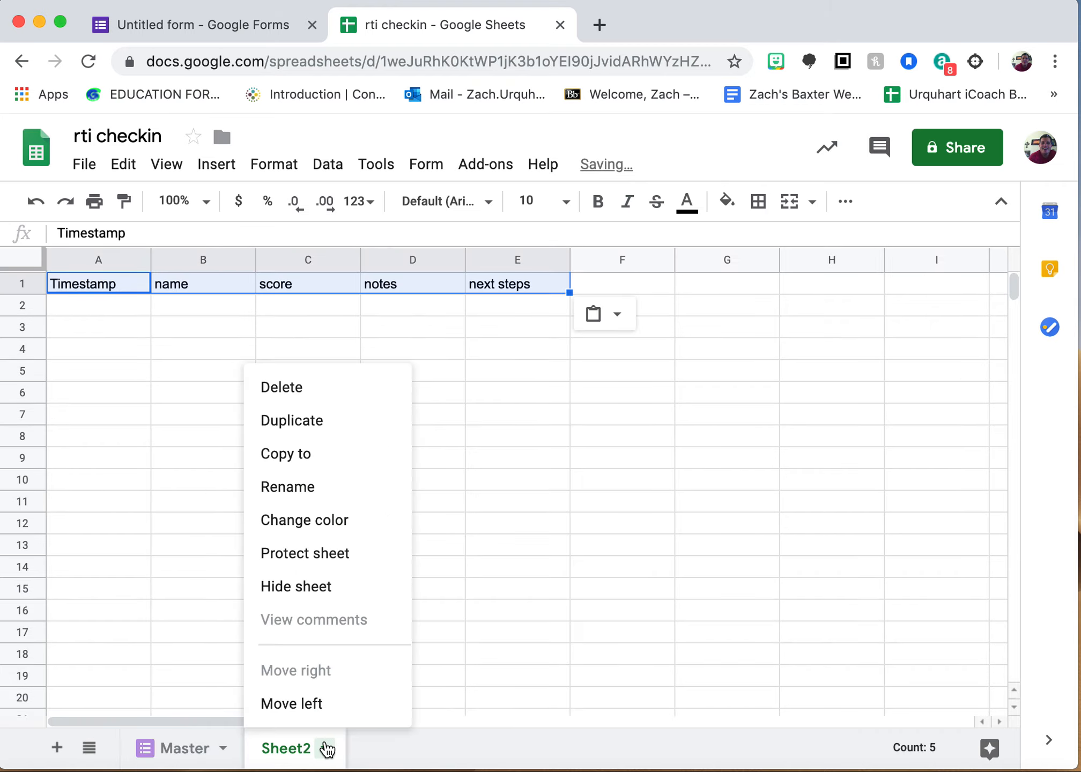
{"action": "left_click", "coordinate": [285, 429]}
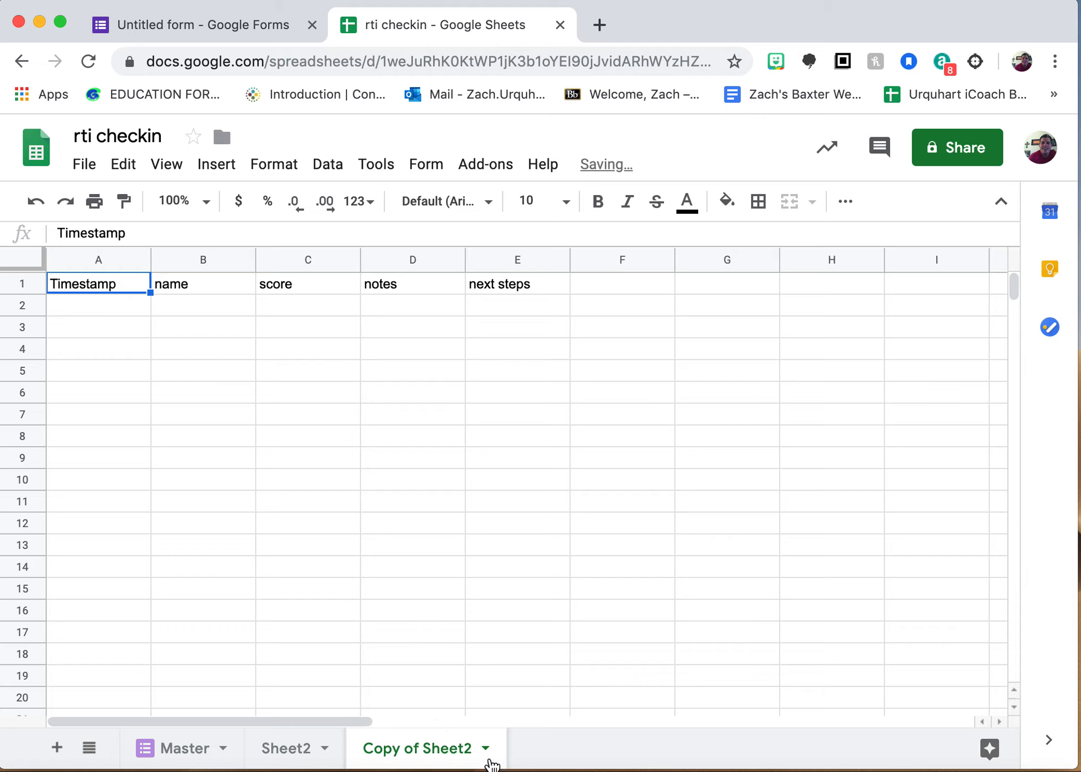
{"action": "left_click", "coordinate": [485, 748]}
{"action": "left_click", "coordinate": [419, 434]}
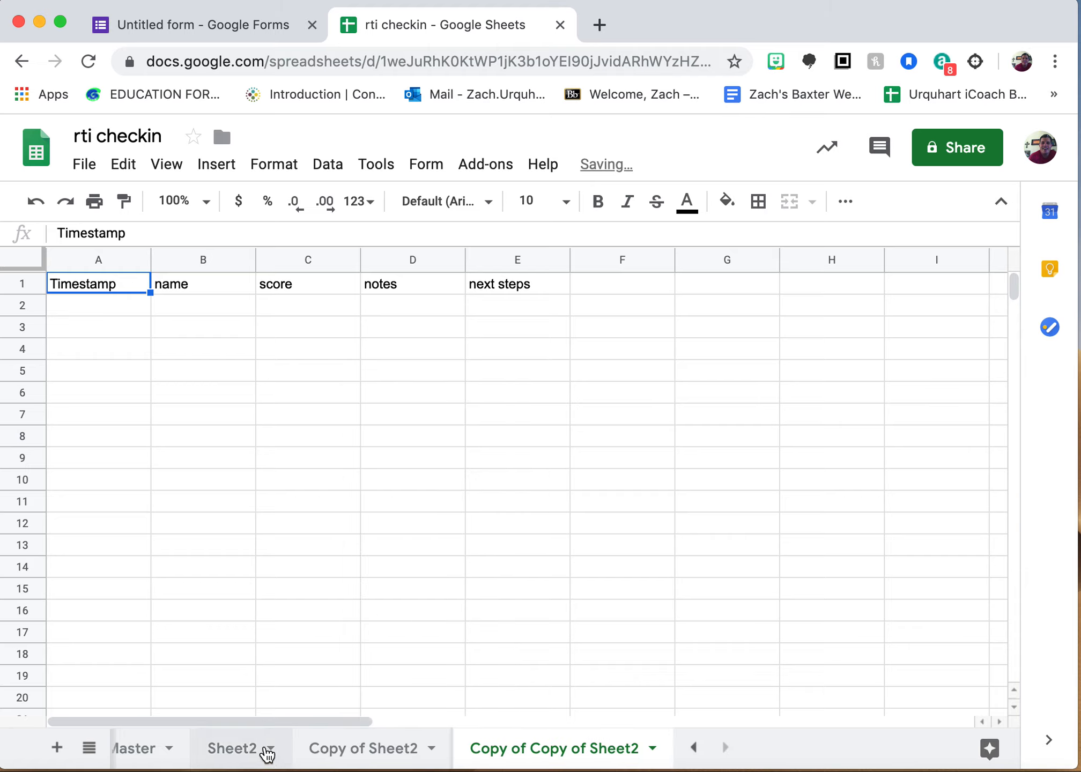
- Rename Sheet2 with the first student's name, Copy of Sheet2 with the second student's name, and Copy of Copy of Sheet2 as "score"
{"action": "left_click", "coordinate": [232, 750]}
{"action": "left_click", "coordinate": [370, 761]}
{"action": "left_click", "coordinate": [506, 761]}
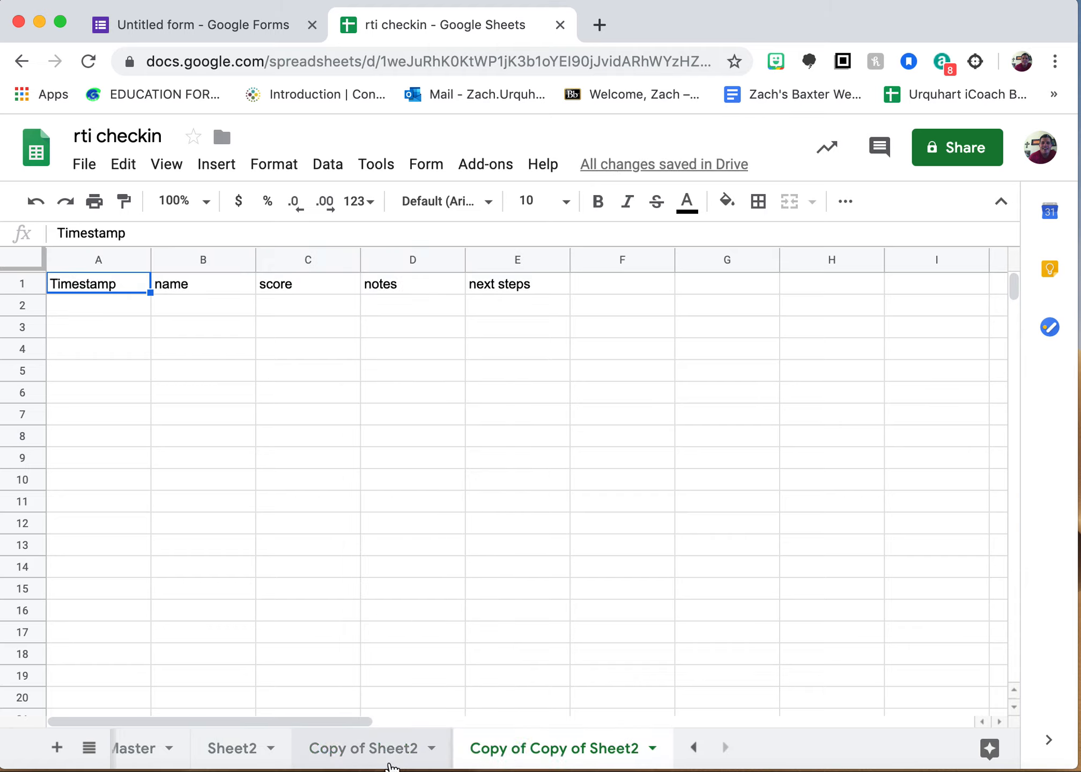
{"action": "left_click", "coordinate": [284, 754]}
{"action": "double_click", "coordinate": [285, 750]}
{"action": "type", "text": "zach"}
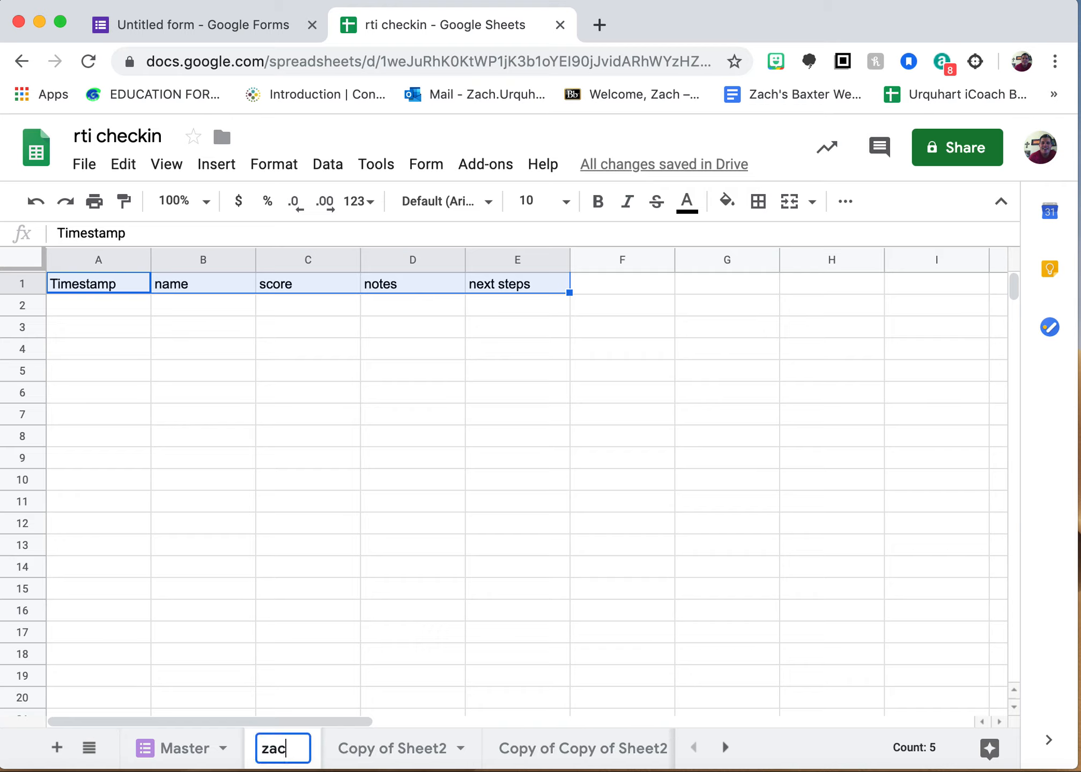
{"action": "left_click", "coordinate": [411, 748]}
{"action": "double_click", "coordinate": [408, 751]}
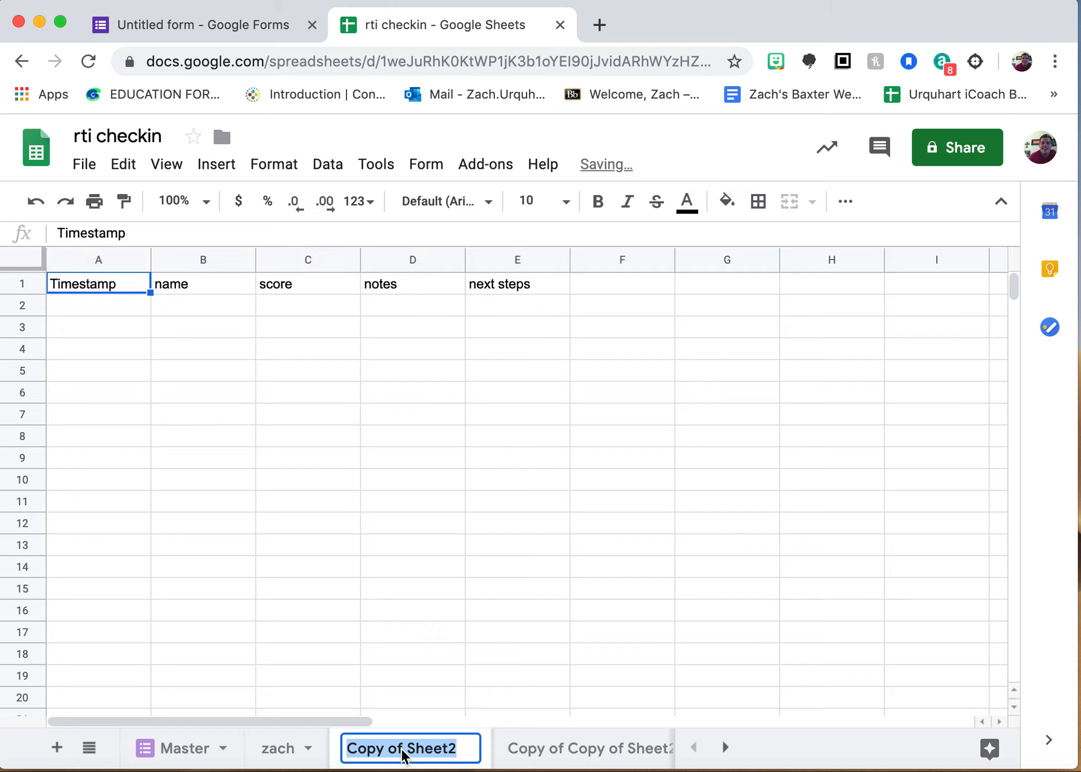
{"action": "type", "text": "mike"}
{"action": "double_click", "coordinate": [552, 761]}
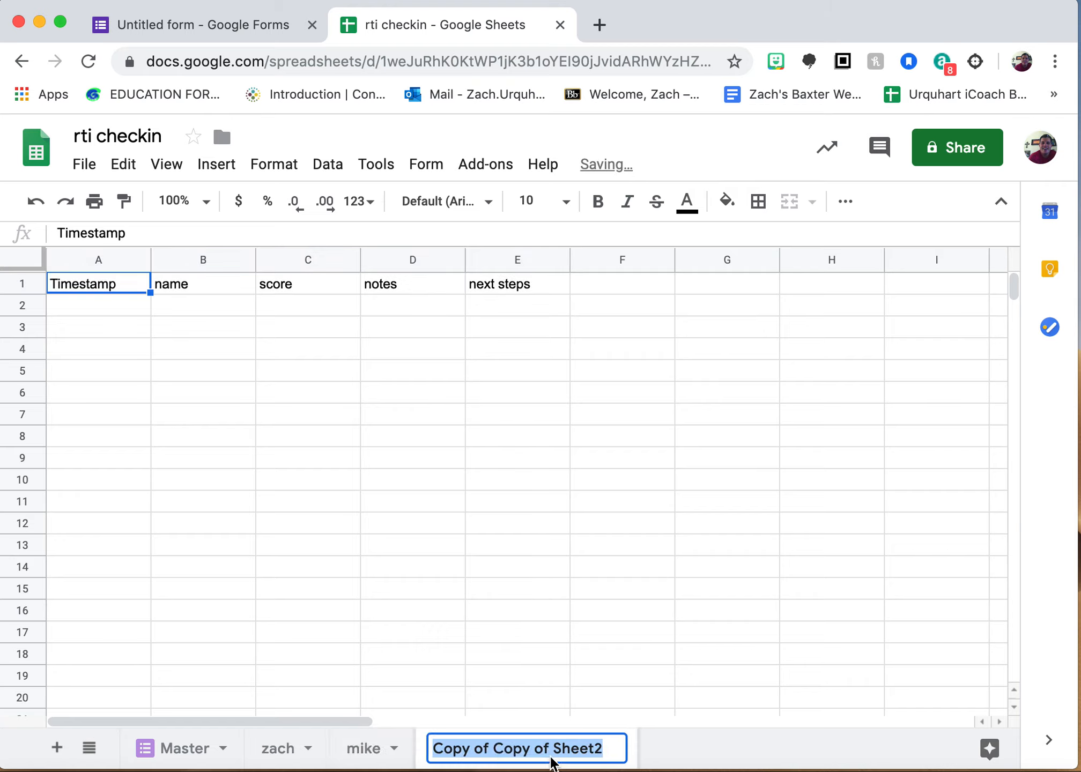
{"action": "type", "text": "score"}
{"action": "left_click", "coordinate": [153, 758]}
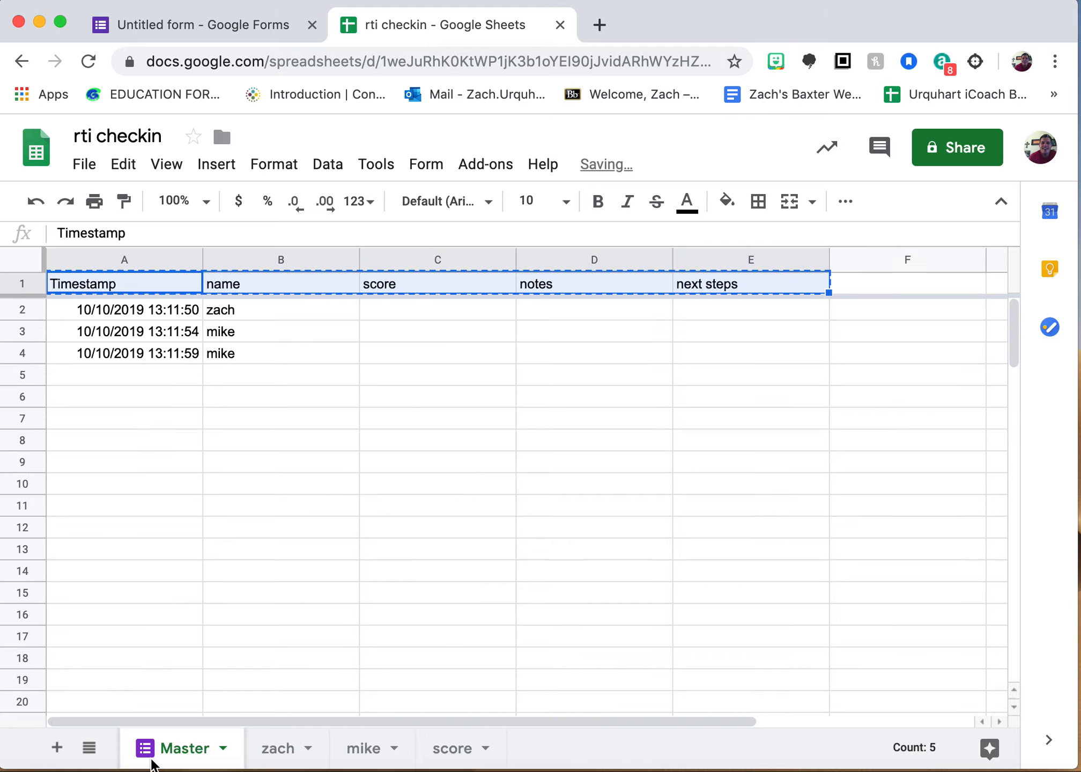
- In cell A2 of the first student's sheet, enter a filter formula returning Master!A:E where Master!B:B equals the first student's name
{"action": "left_click", "coordinate": [280, 755]}
{"action": "left_click", "coordinate": [102, 313]}
{"action": "type", "text": "="}
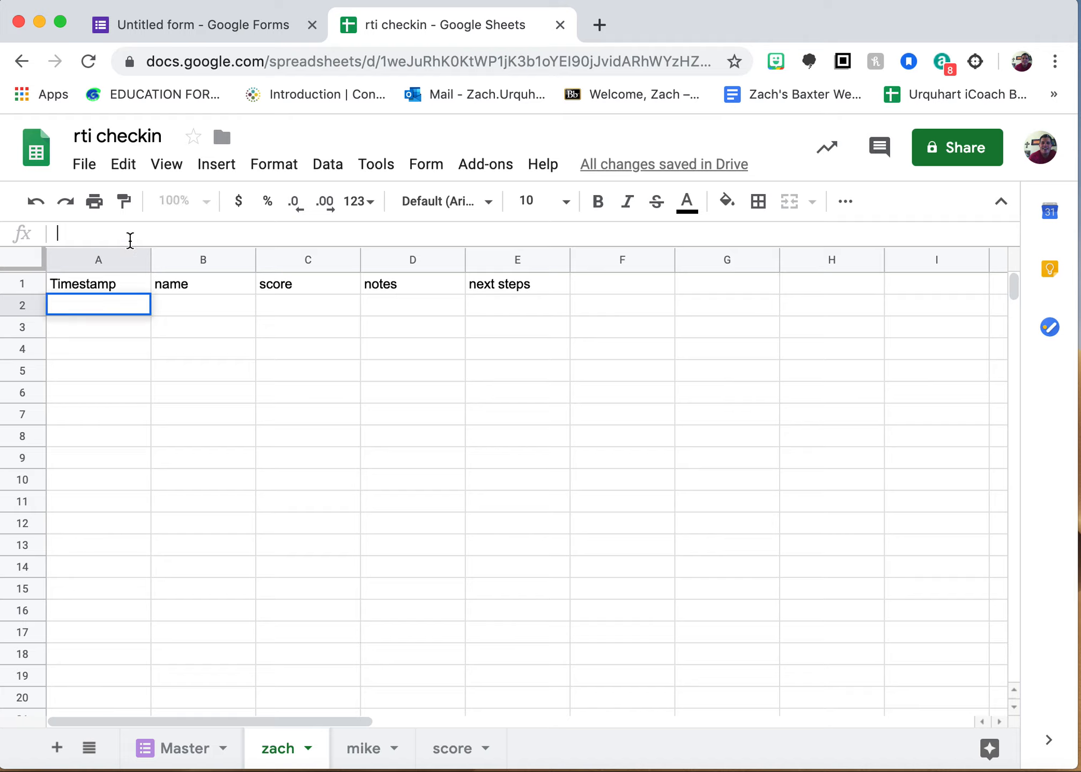
{"action": "type", "text": "filter("}
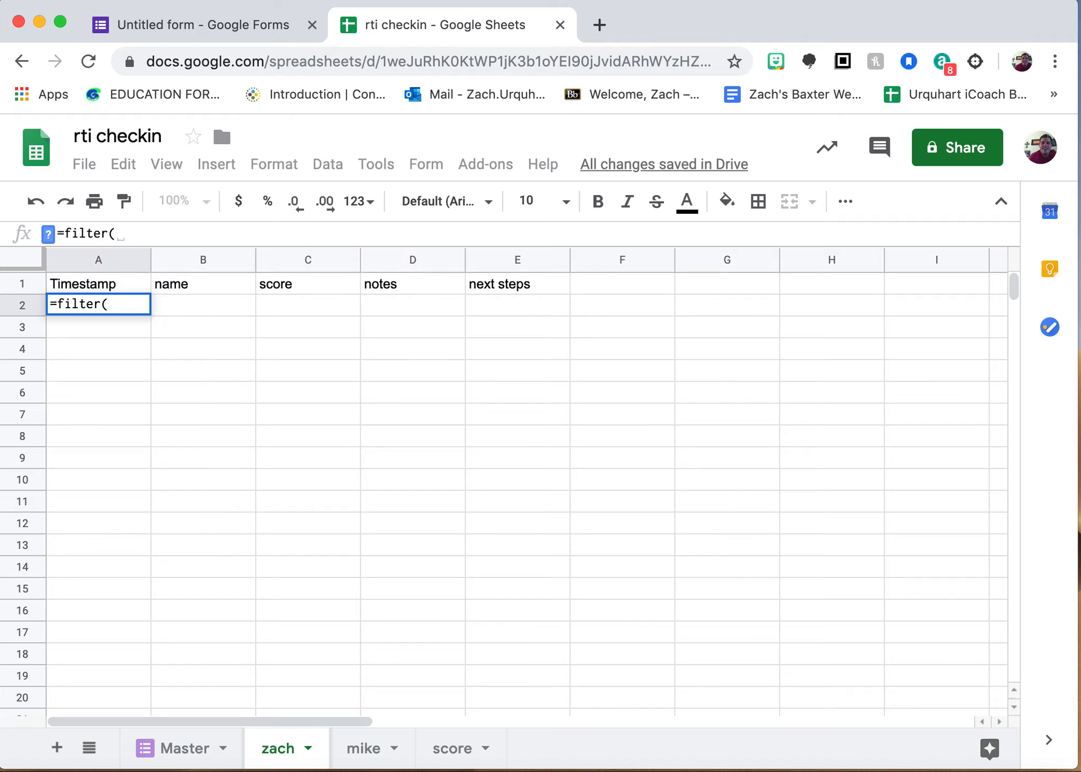
{"action": "type", "text": "Master!"}
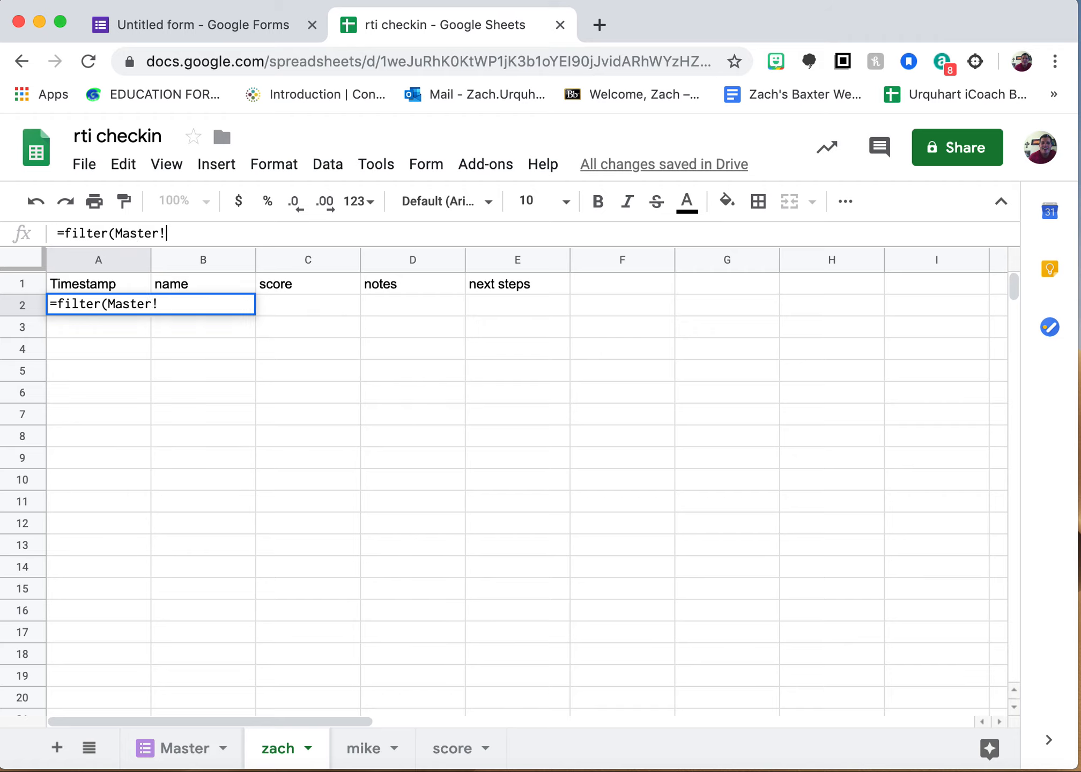
{"action": "type", "text": "A:E"}
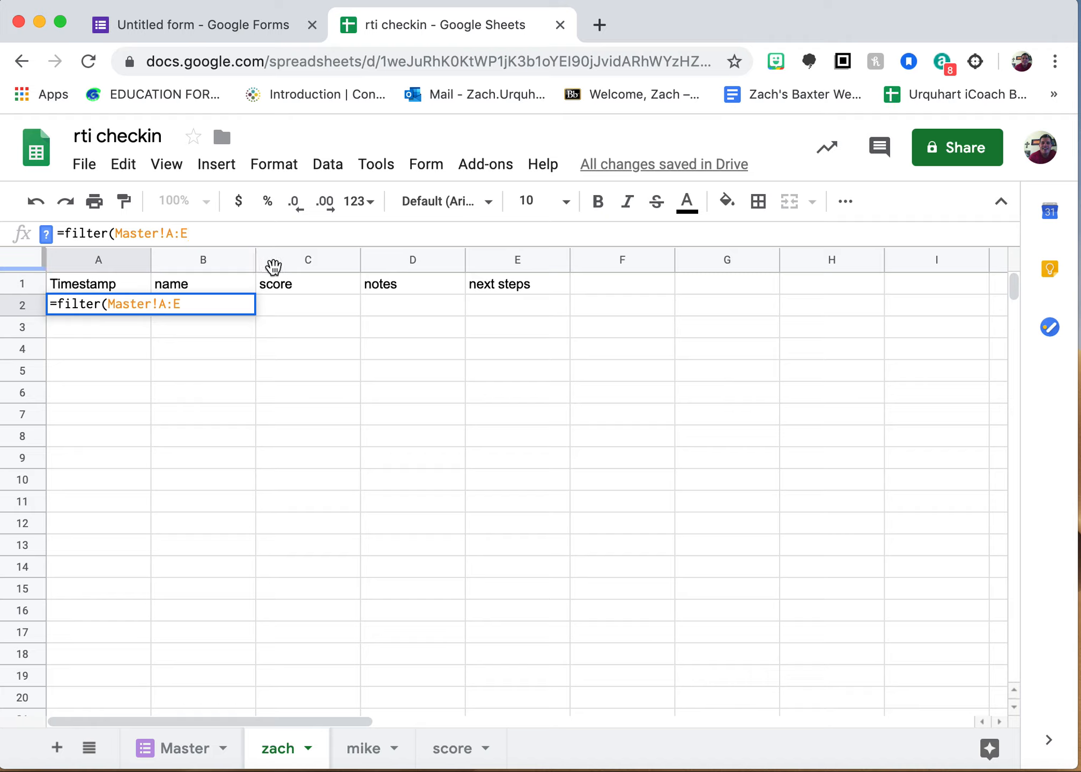
{"action": "type", "text": ", Master!"}
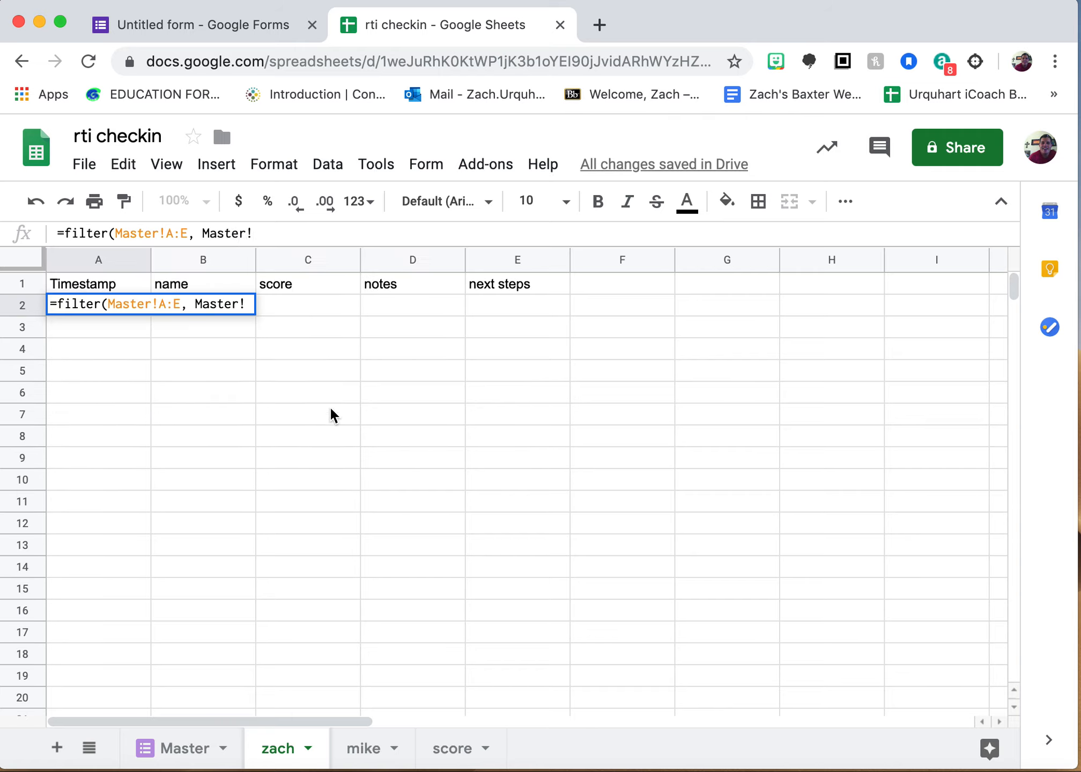
{"action": "type", "text": "B:B"}
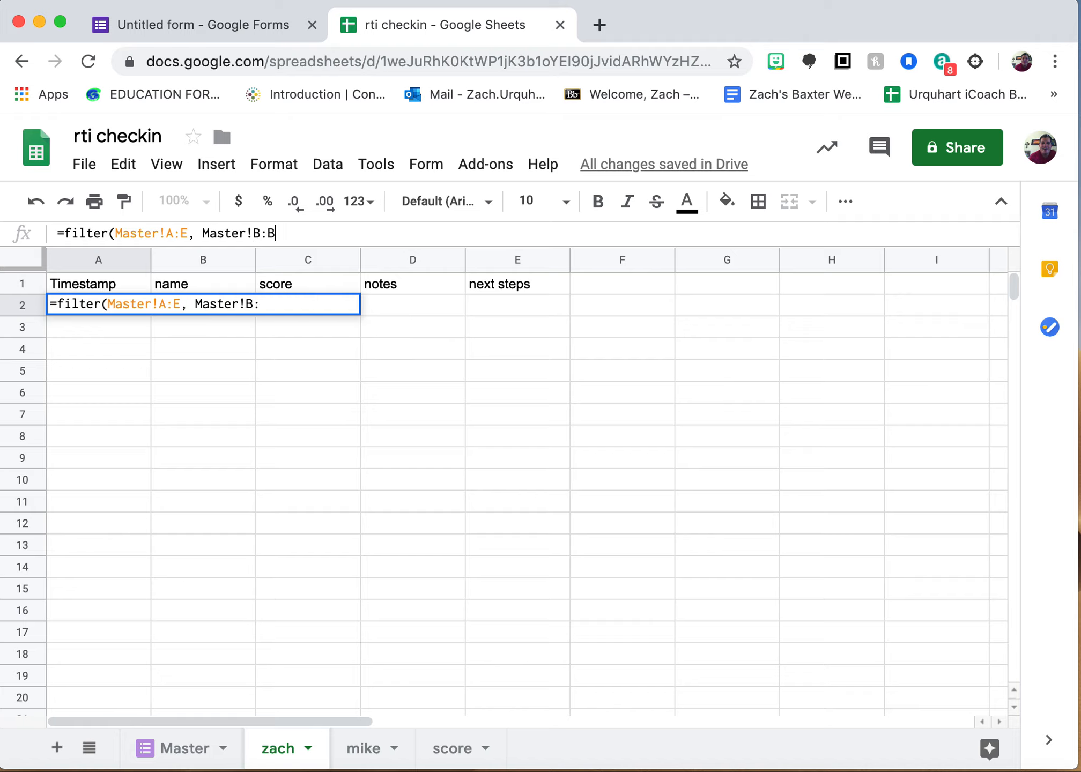
{"action": "type", "text": "="}
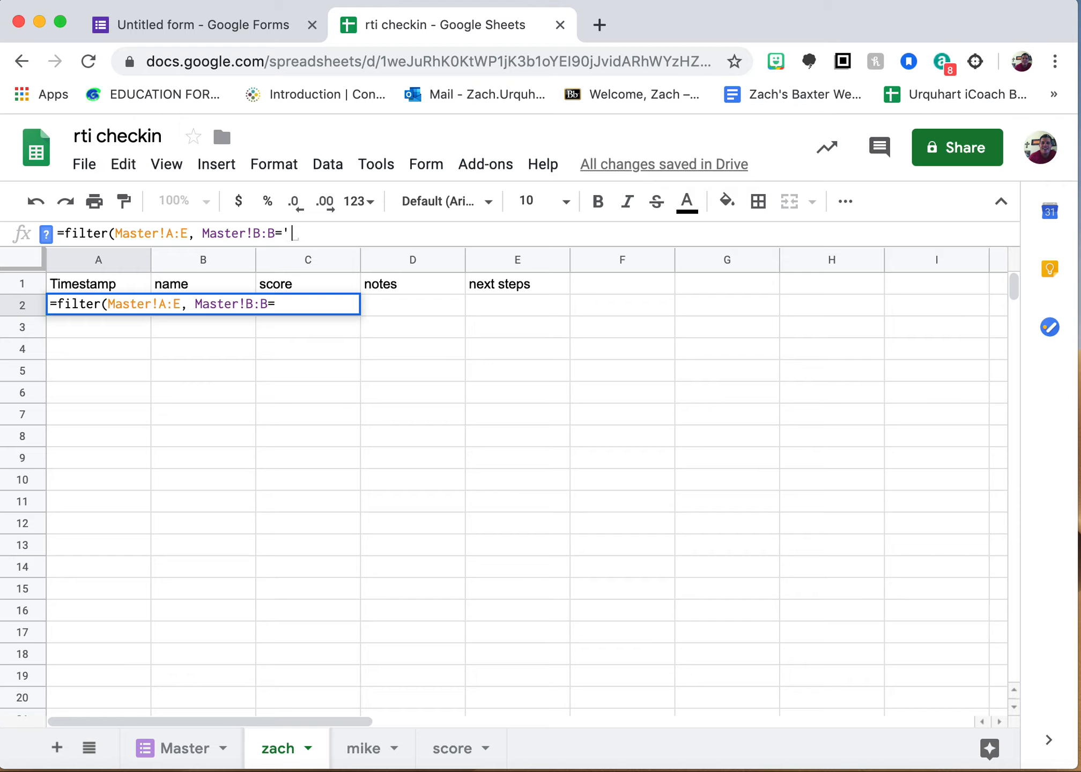
{"action": "type", "text": "\"zach\")"}
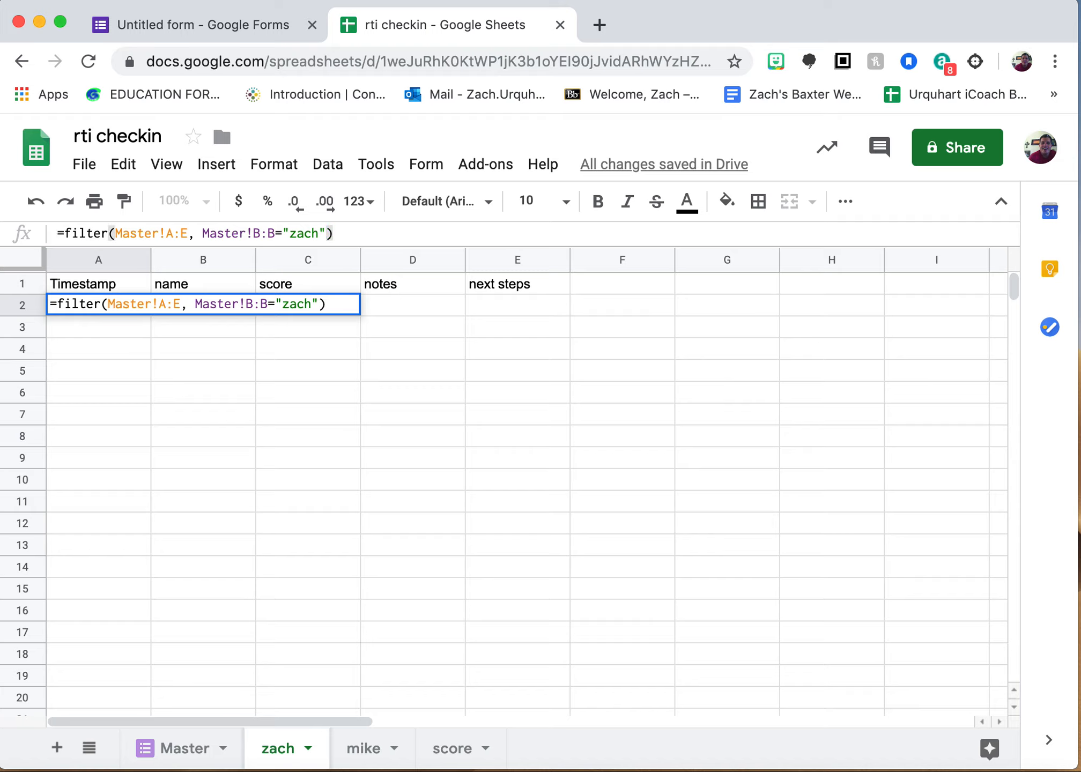
{"action": "key", "text": "Return"}
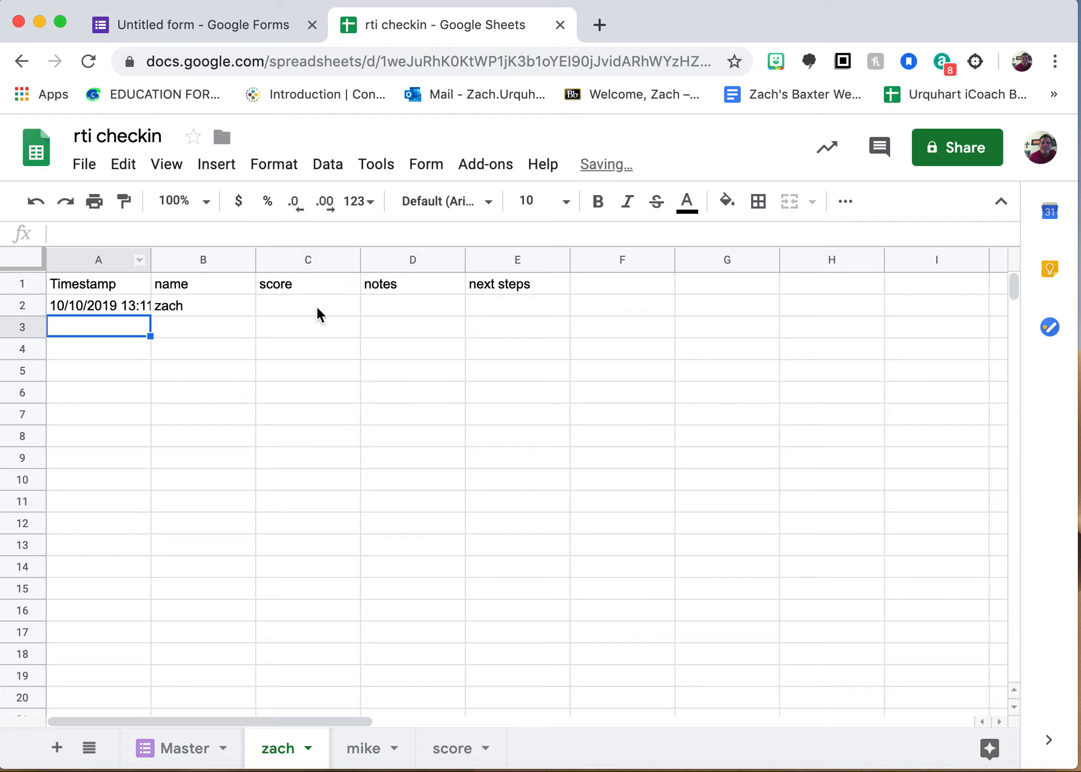
{"action": "left_click", "coordinate": [114, 307]}
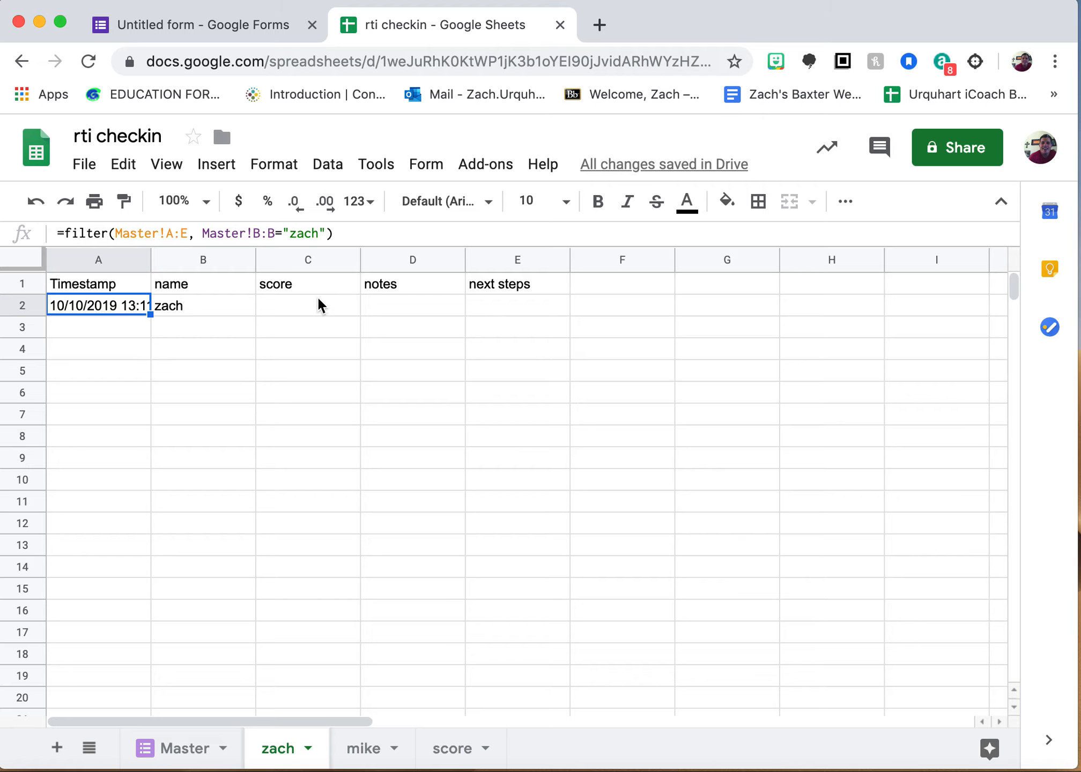
- In row 2 of the Master sheet, enter score "13/15", notes "did well" and next steps "read Bunny story"
{"action": "left_click", "coordinate": [177, 748]}
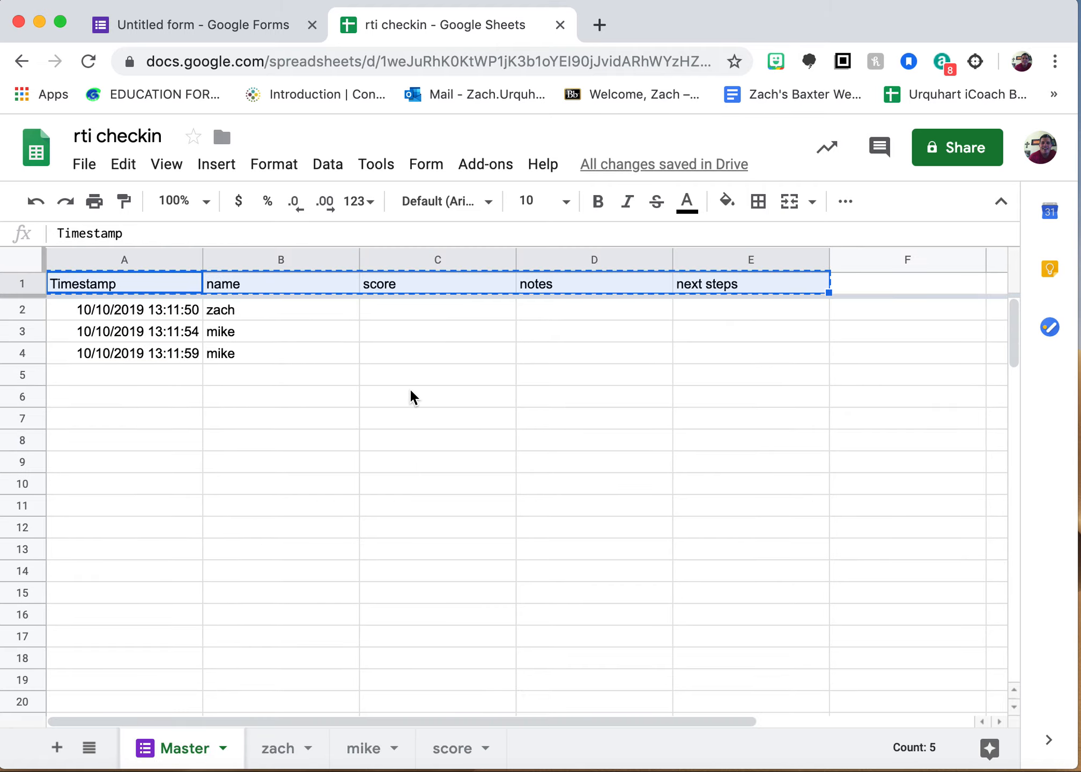
{"action": "left_click", "coordinate": [388, 317]}
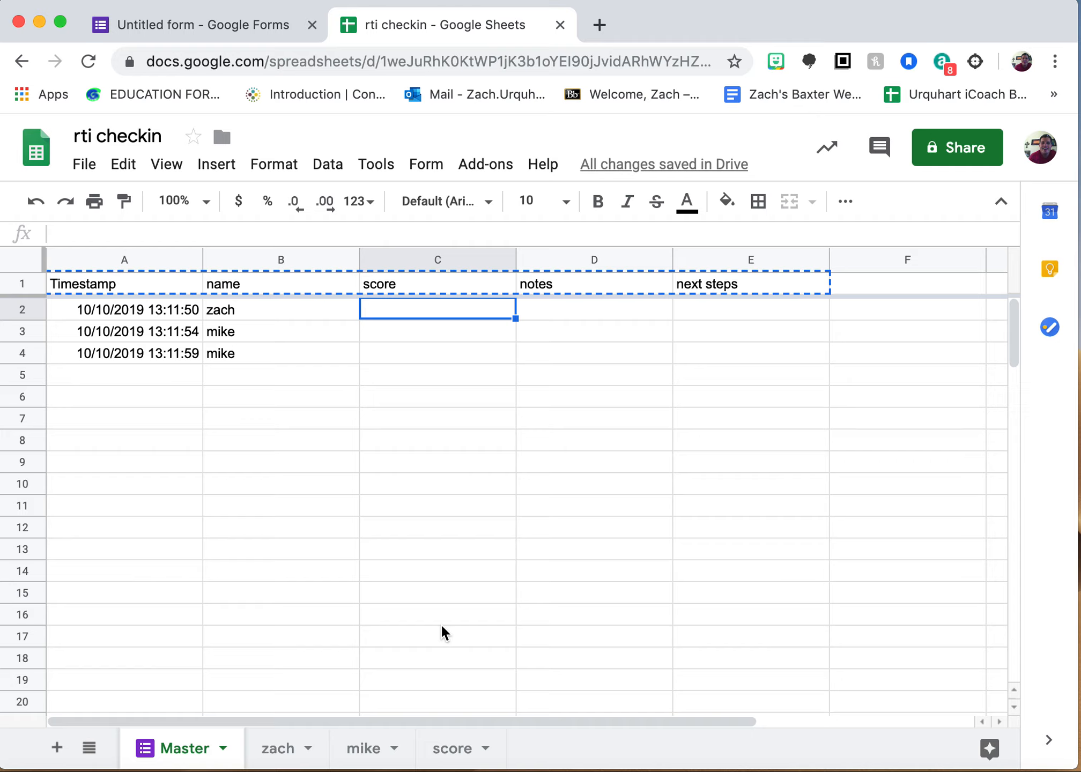
{"action": "type", "text": "3"}
{"action": "key", "text": "BackSpace"}
{"action": "type", "text": "13"}
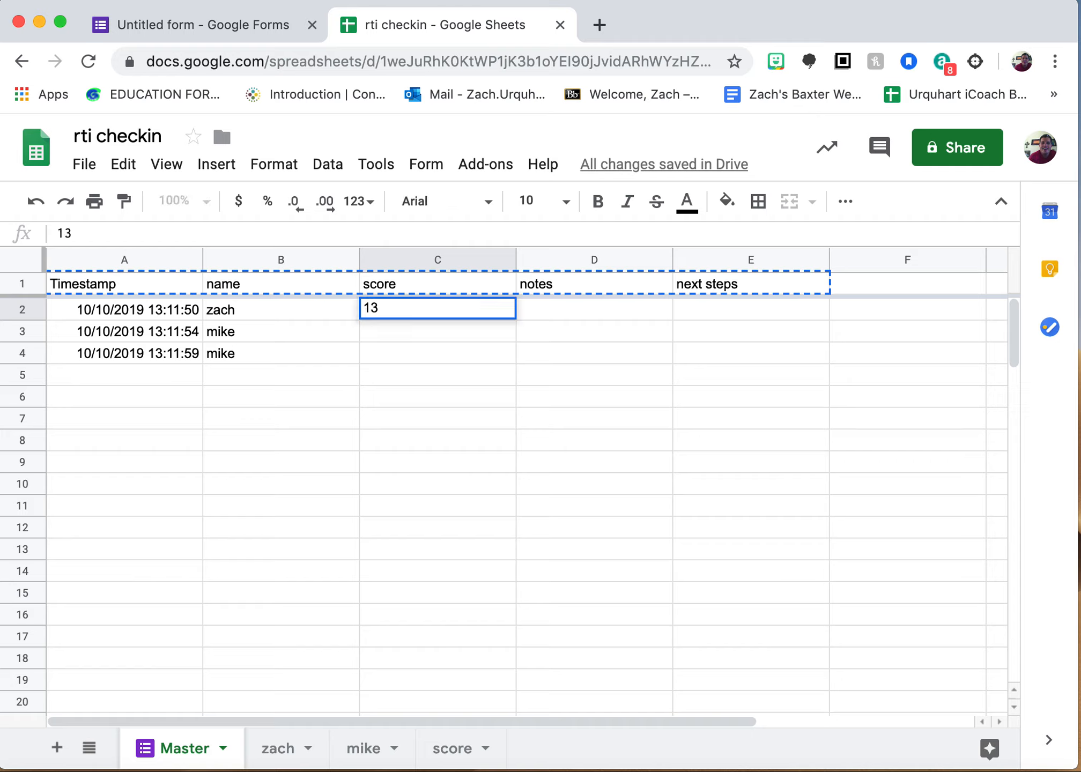
{"action": "type", "text": "/15"}
{"action": "key", "text": "Tab"}
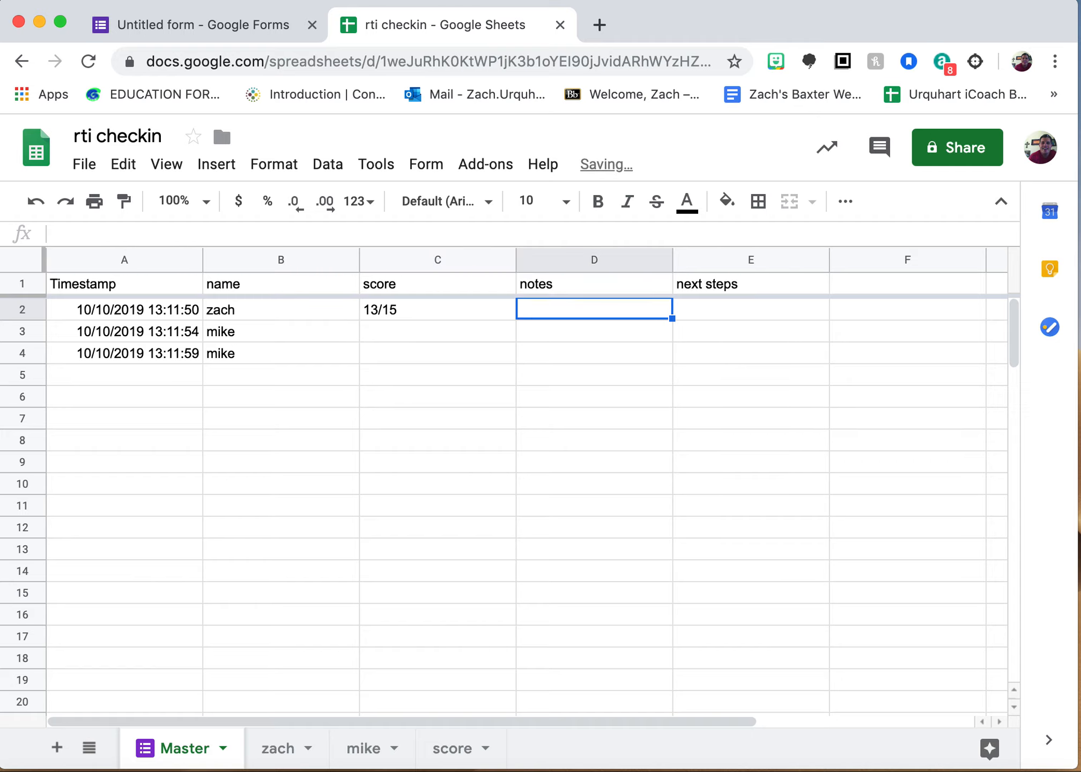
{"action": "type", "text": "did well"}
{"action": "key", "text": "Tab"}
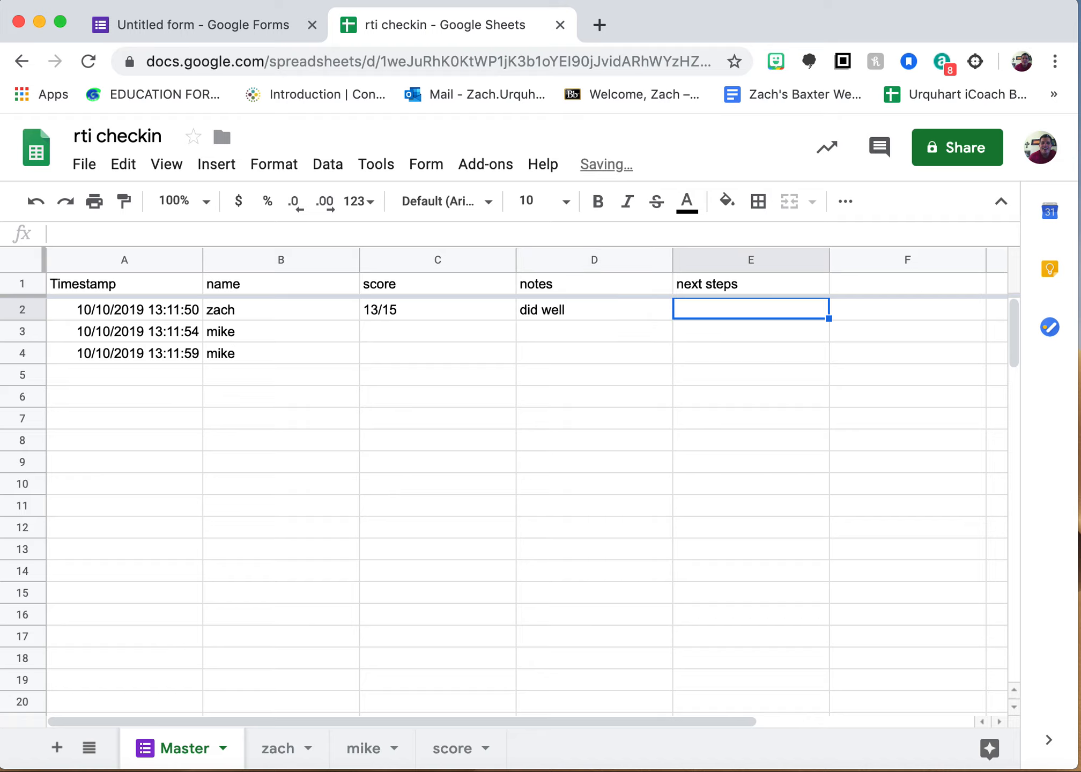
{"action": "type", "text": "read B"}
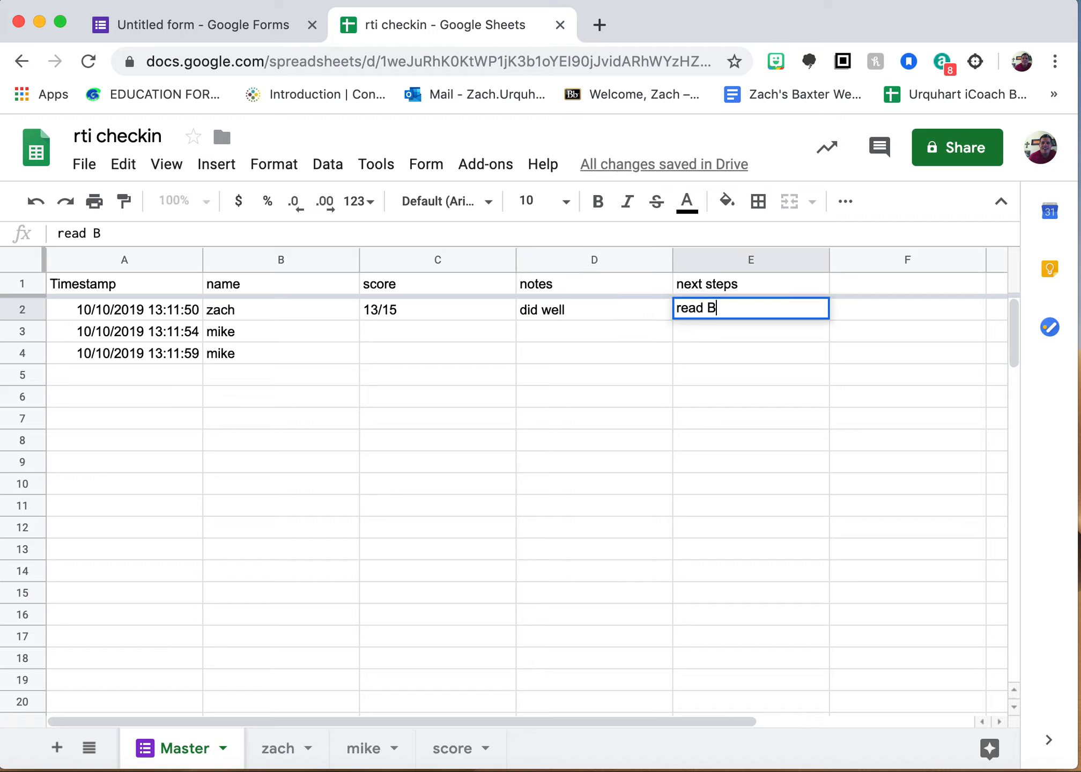
{"action": "type", "text": "unny story"}
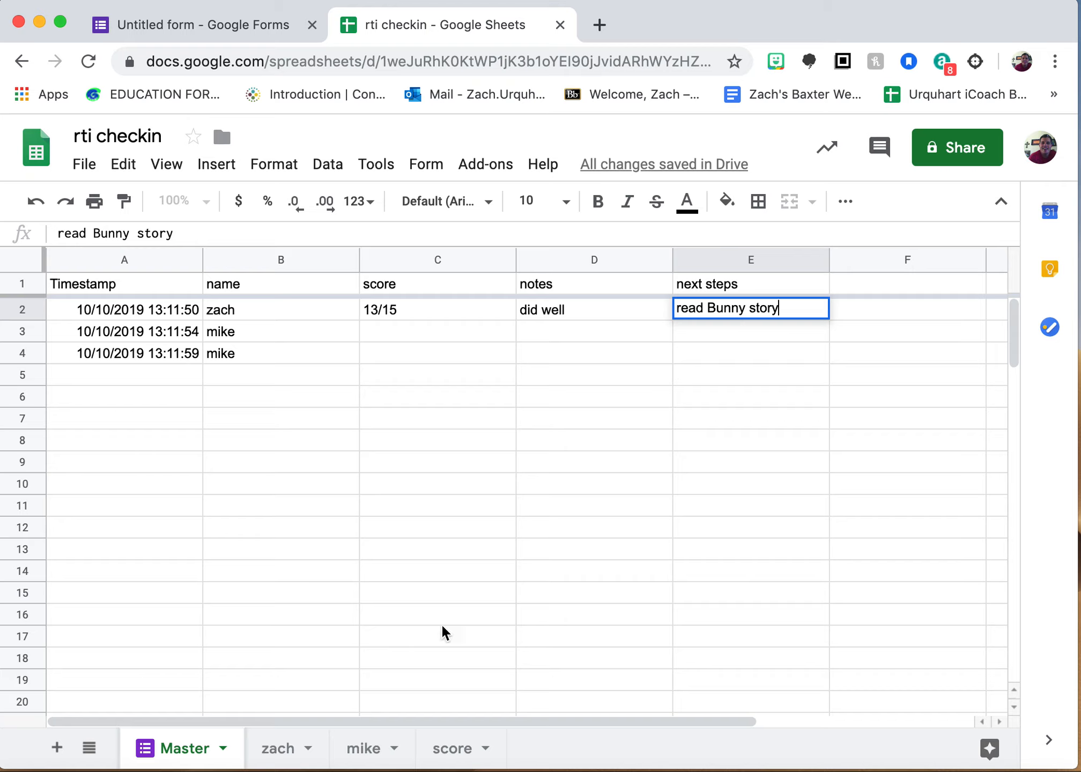
{"action": "left_click", "coordinate": [385, 482]}
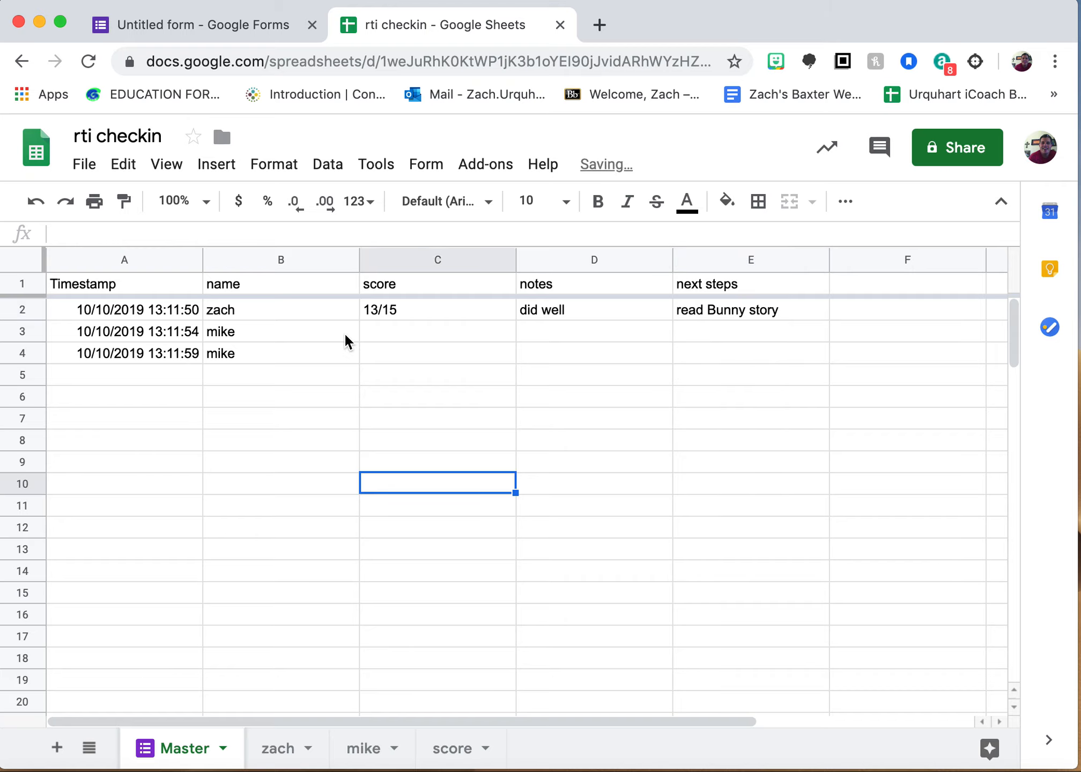
- Copy the filter formula from cell A2 of the first student's sheet into cell A2 of the second student's sheet
{"action": "left_click", "coordinate": [274, 749]}
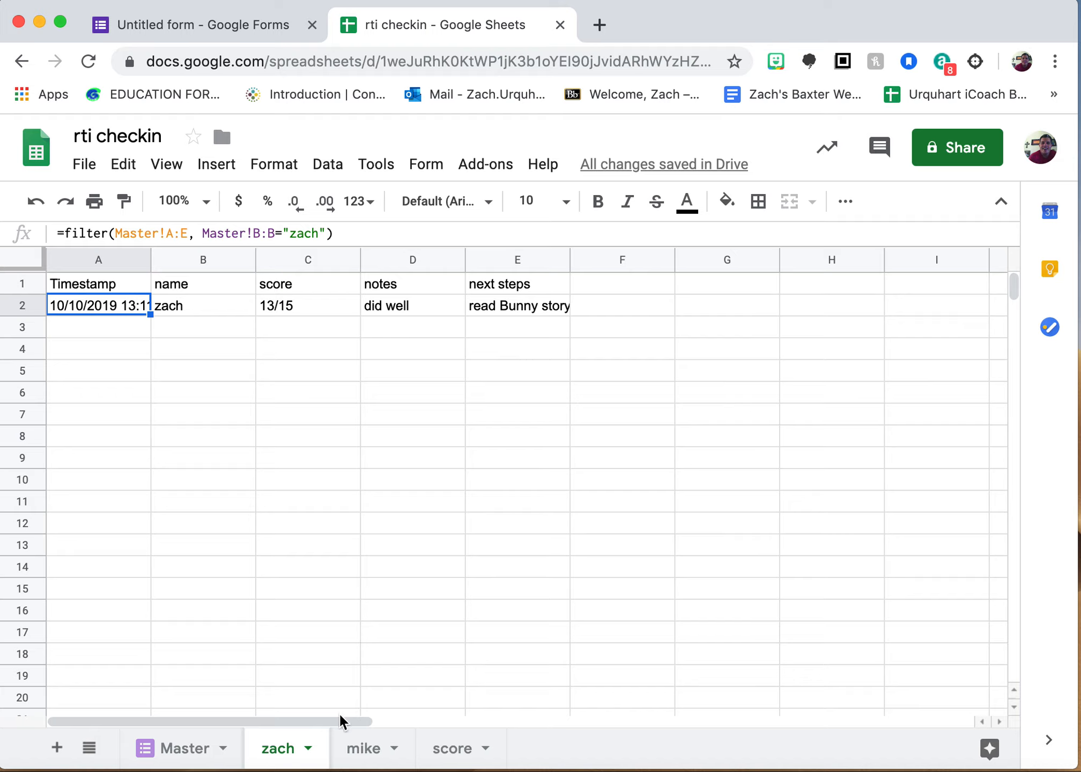
{"action": "left_click", "coordinate": [131, 351]}
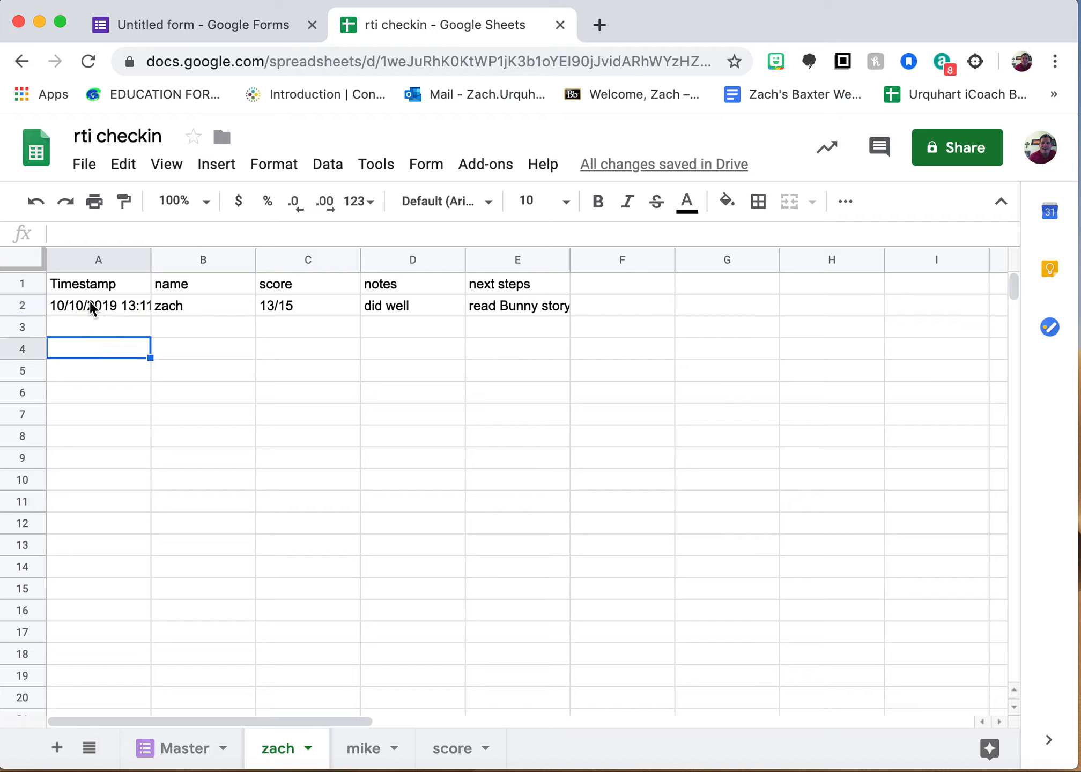
{"action": "left_click", "coordinate": [92, 308]}
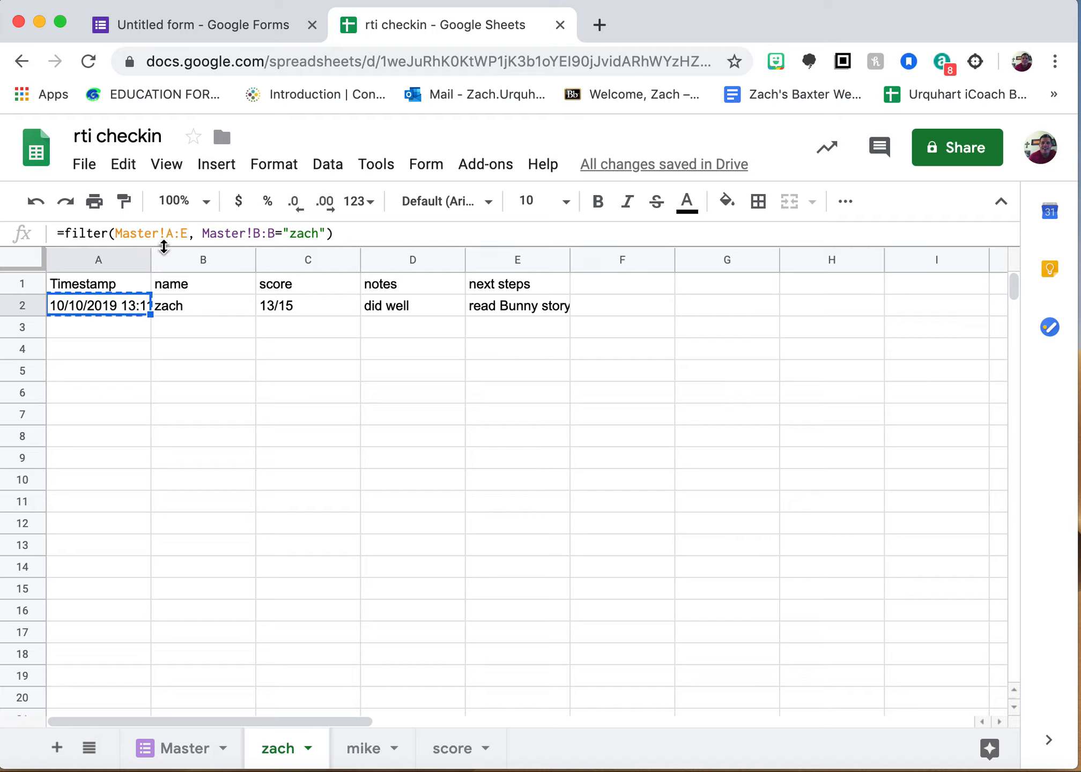
{"action": "left_click", "coordinate": [364, 749]}
{"action": "left_click", "coordinate": [109, 305]}
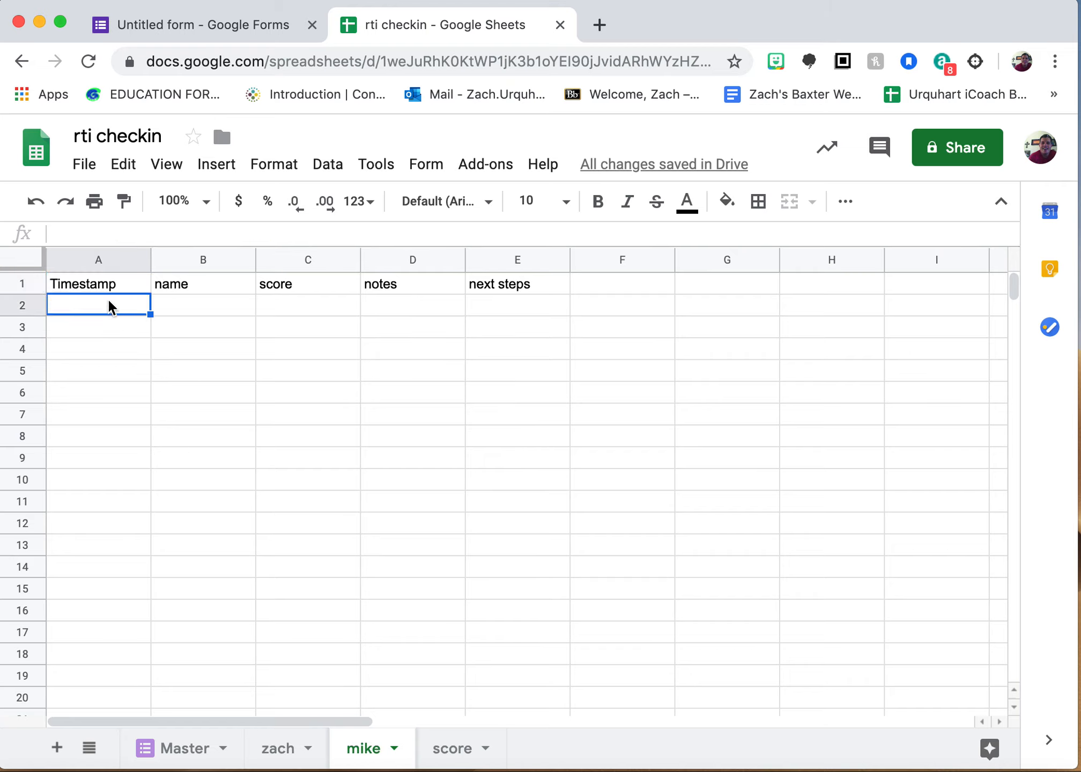
{"action": "type", "text": "=filter(Master!A:E, Master!B:B=\"zach\")"}
- Change the name criterion in the copied formula to the second student's name and compare the filtered sheet with the Master sheet
{"action": "left_click", "coordinate": [301, 233]}
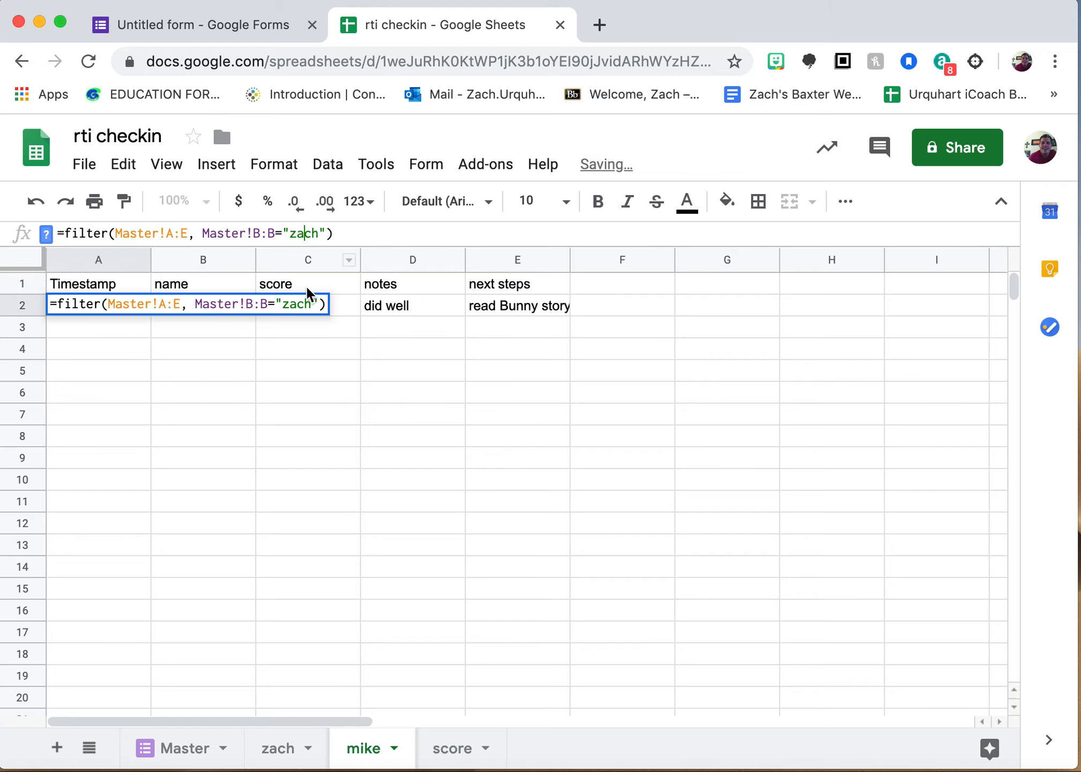
{"action": "key", "text": "Right"}
{"action": "key", "text": "Right"}
{"action": "key", "text": "BackSpace"}
{"action": "key", "text": "BackSpace"}
{"action": "key", "text": "BackSpace"}
{"action": "key", "text": "BackSpace"}
{"action": "type", "text": "mik"}
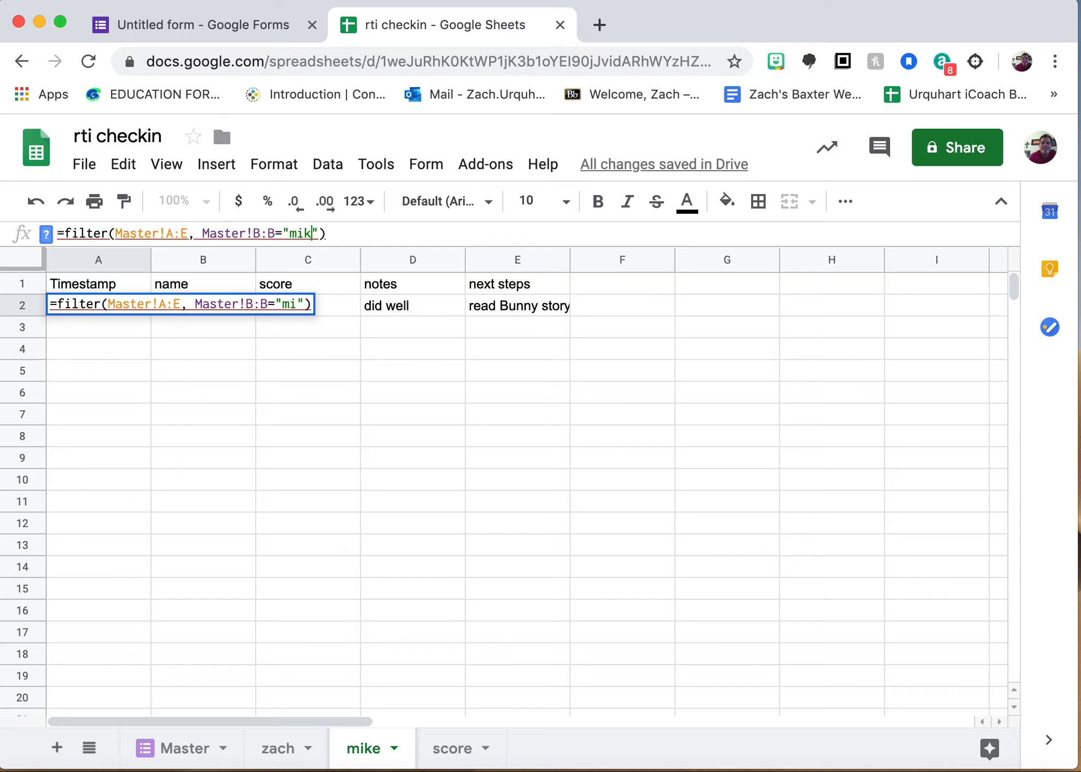
{"action": "type", "text": "e"}
{"action": "key", "text": "Return"}
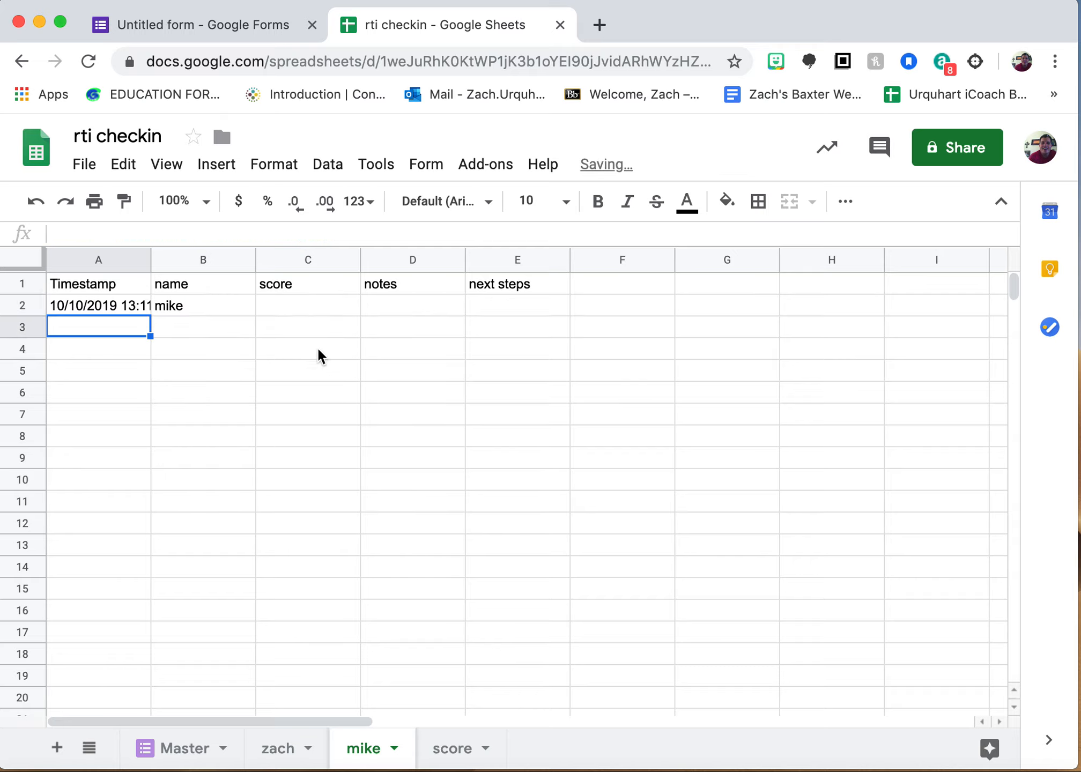
{"action": "left_click", "coordinate": [181, 751]}
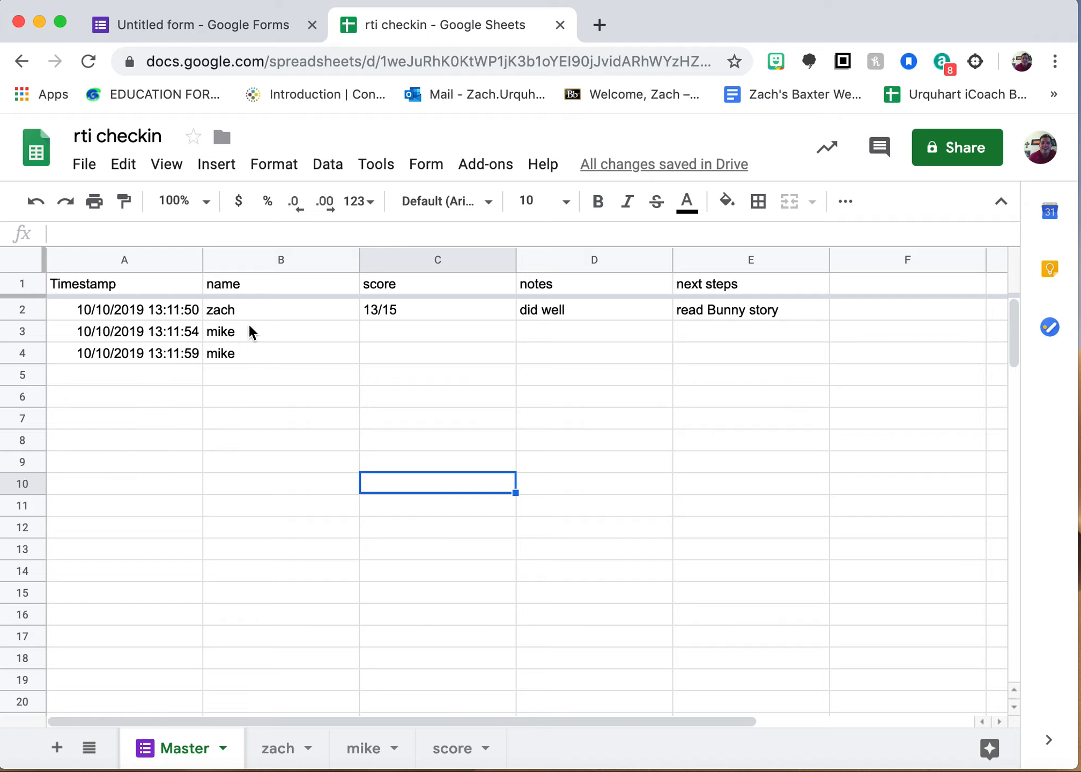
{"action": "left_click", "coordinate": [363, 748]}
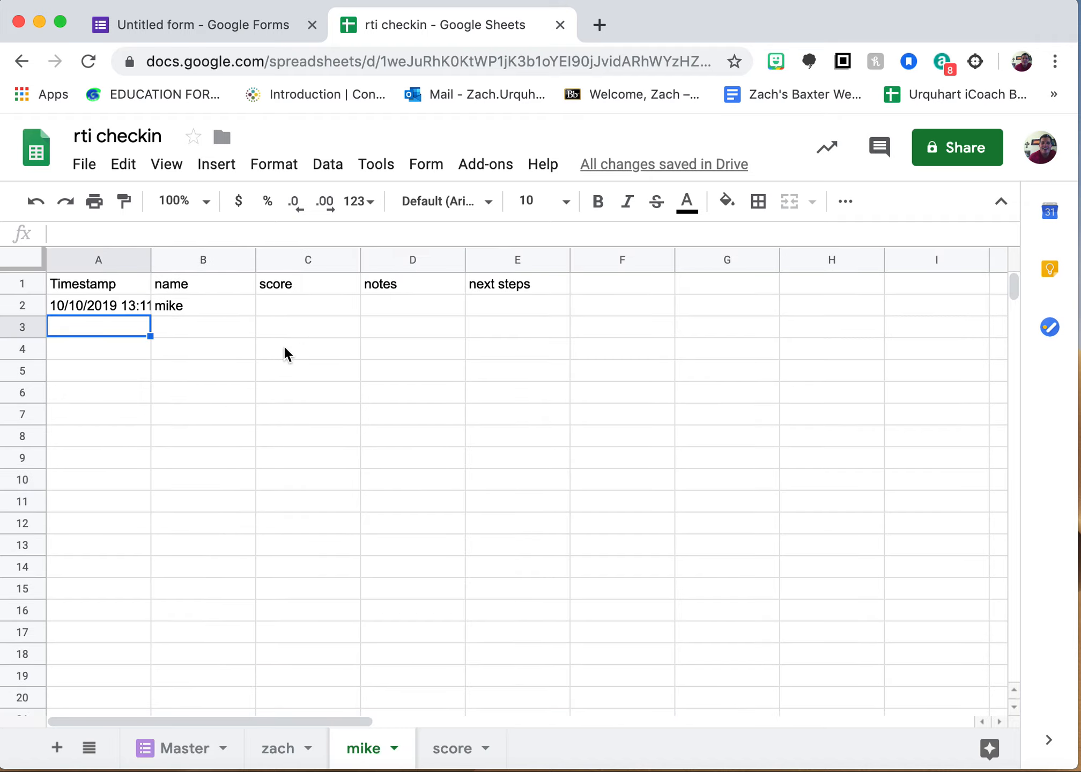
- Correct the name entry in cell B4 of the Master sheet to match the filter criterion and recheck the second student's sheet
{"action": "left_click", "coordinate": [167, 750]}
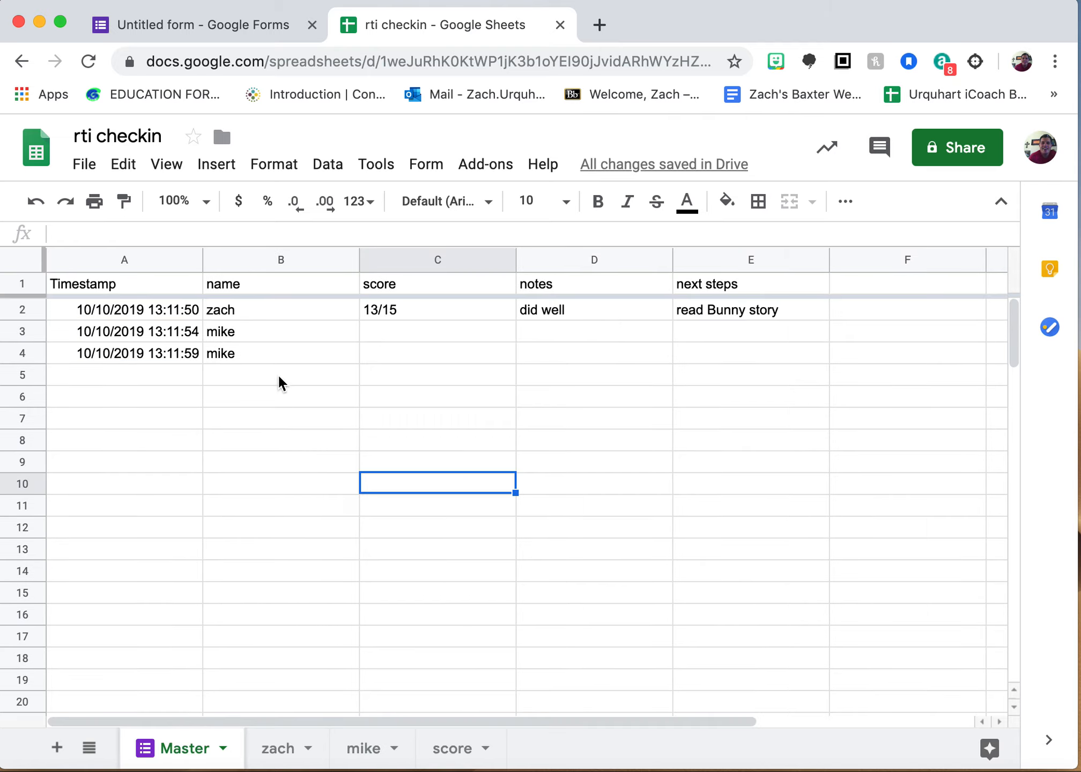
{"action": "left_click", "coordinate": [270, 355]}
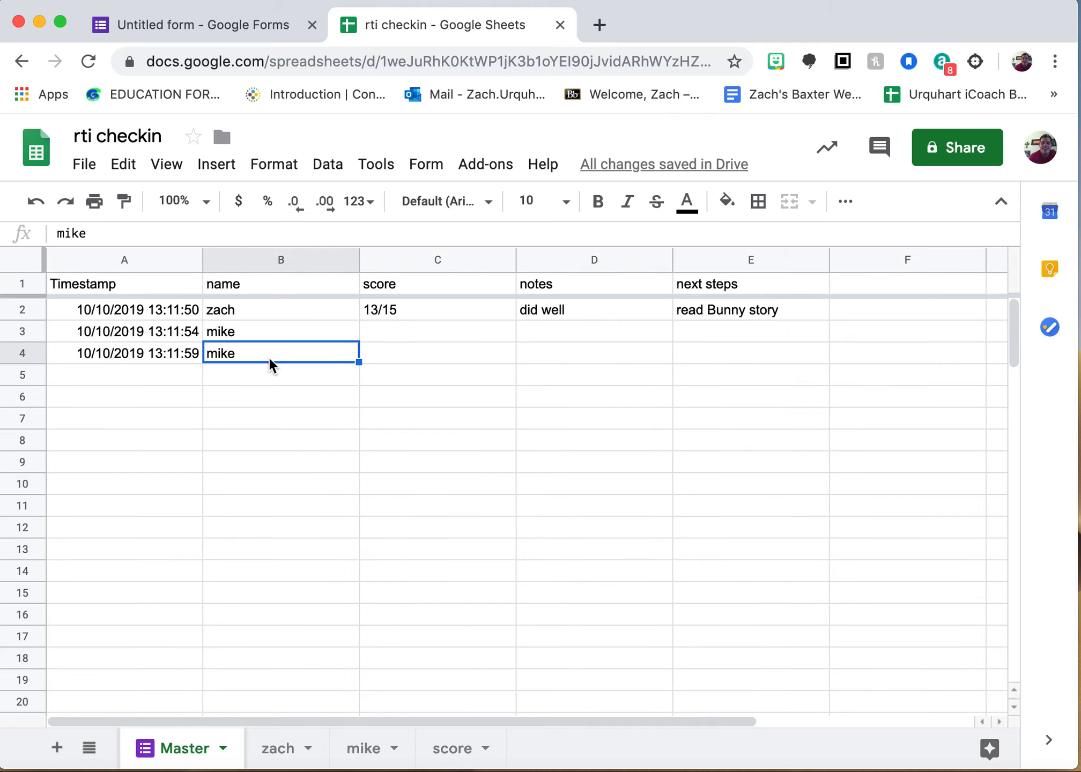
{"action": "left_click", "coordinate": [239, 232]}
{"action": "key", "text": "Return"}
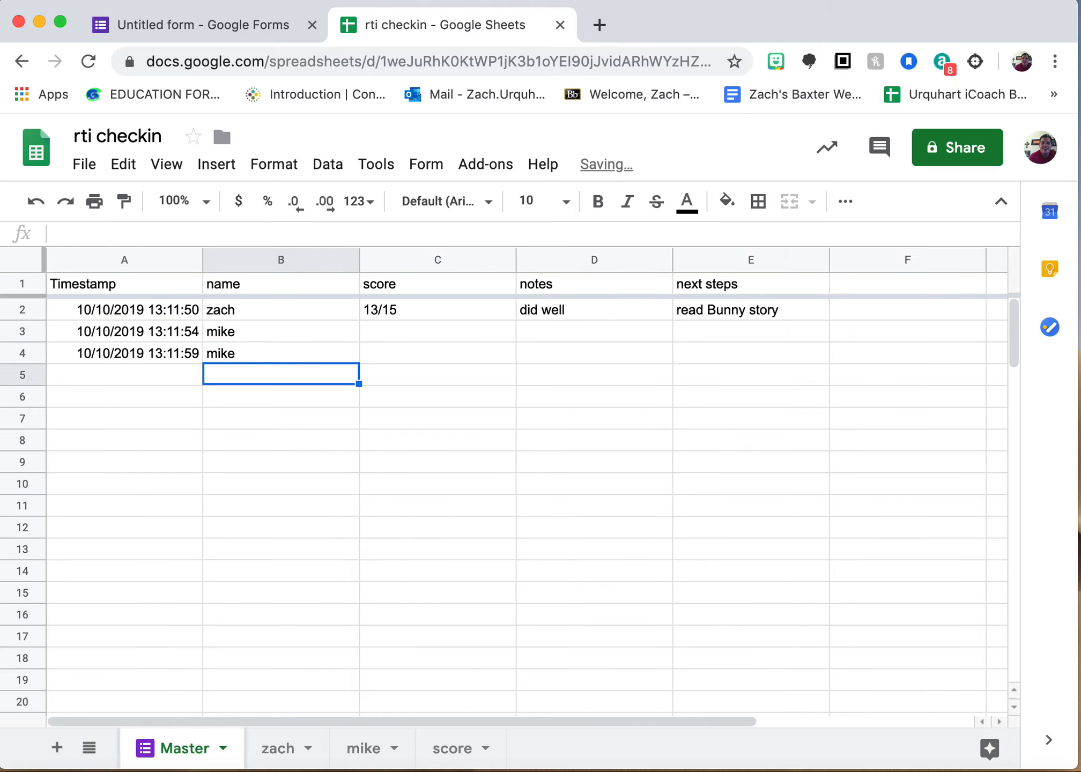
{"action": "left_click", "coordinate": [375, 753]}
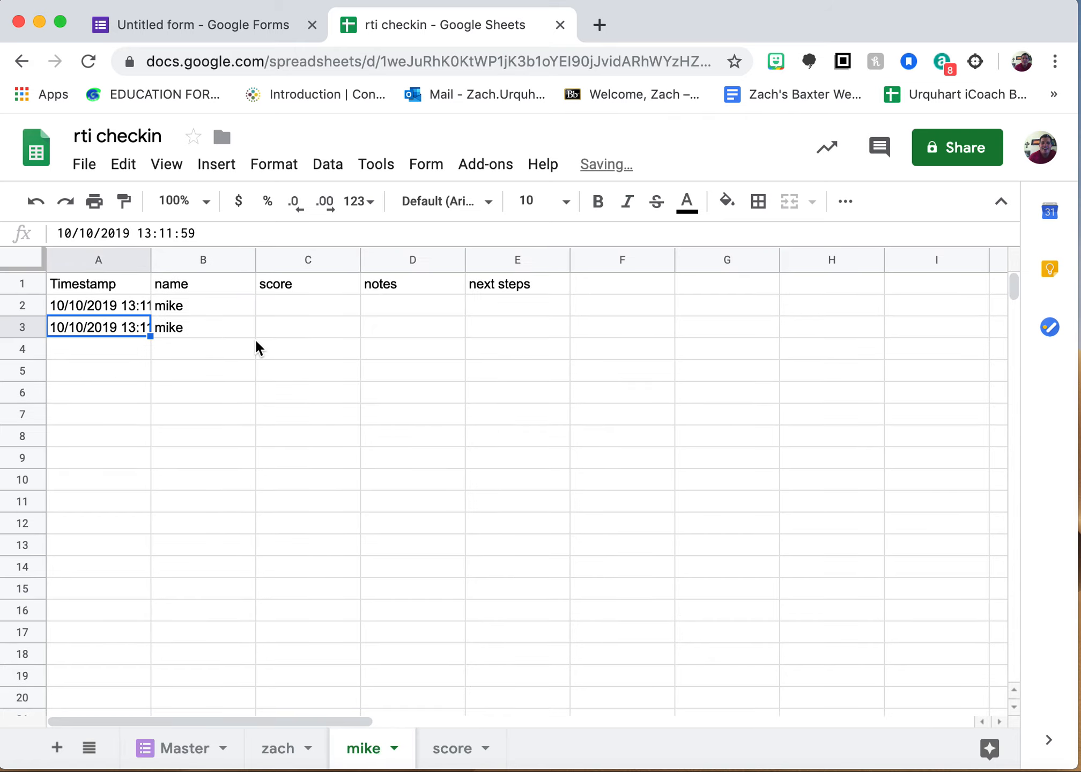
- In the Master sheet, enter score "13/15" in C3 and "15/15" in C4, and check them on the second student's sheet
{"action": "left_click", "coordinate": [177, 753]}
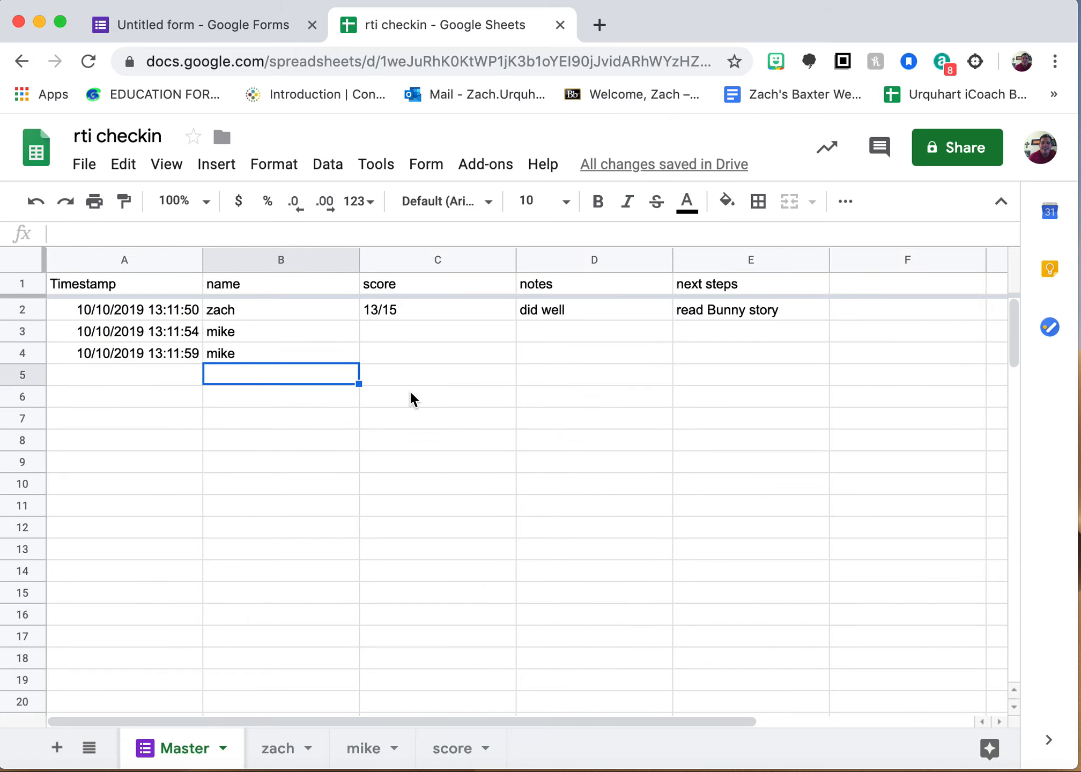
{"action": "left_click", "coordinate": [420, 337]}
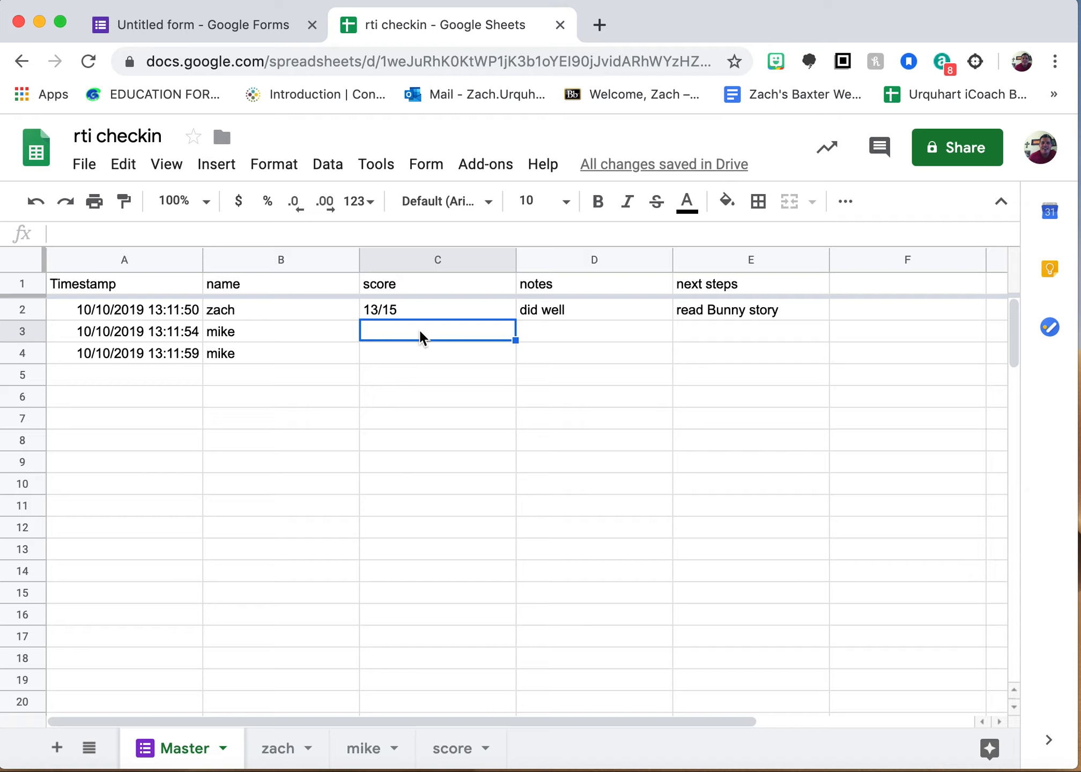
{"action": "type", "text": "13/15"}
{"action": "key", "text": "Return"}
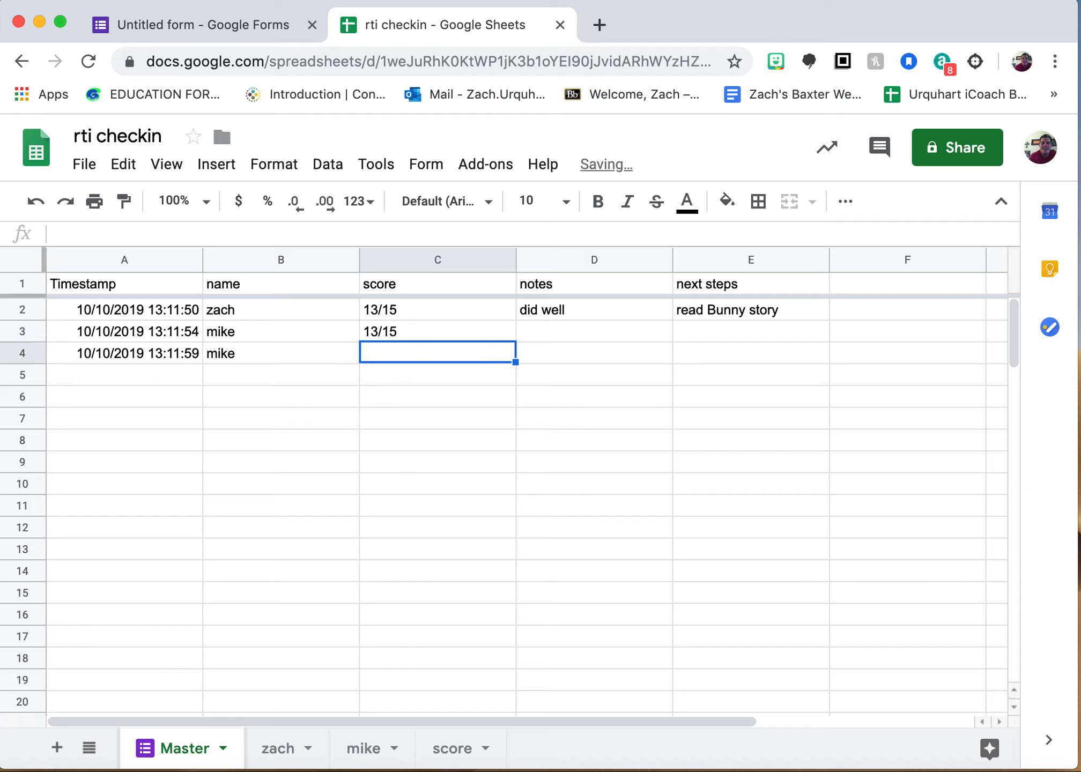
{"action": "type", "text": "15/15"}
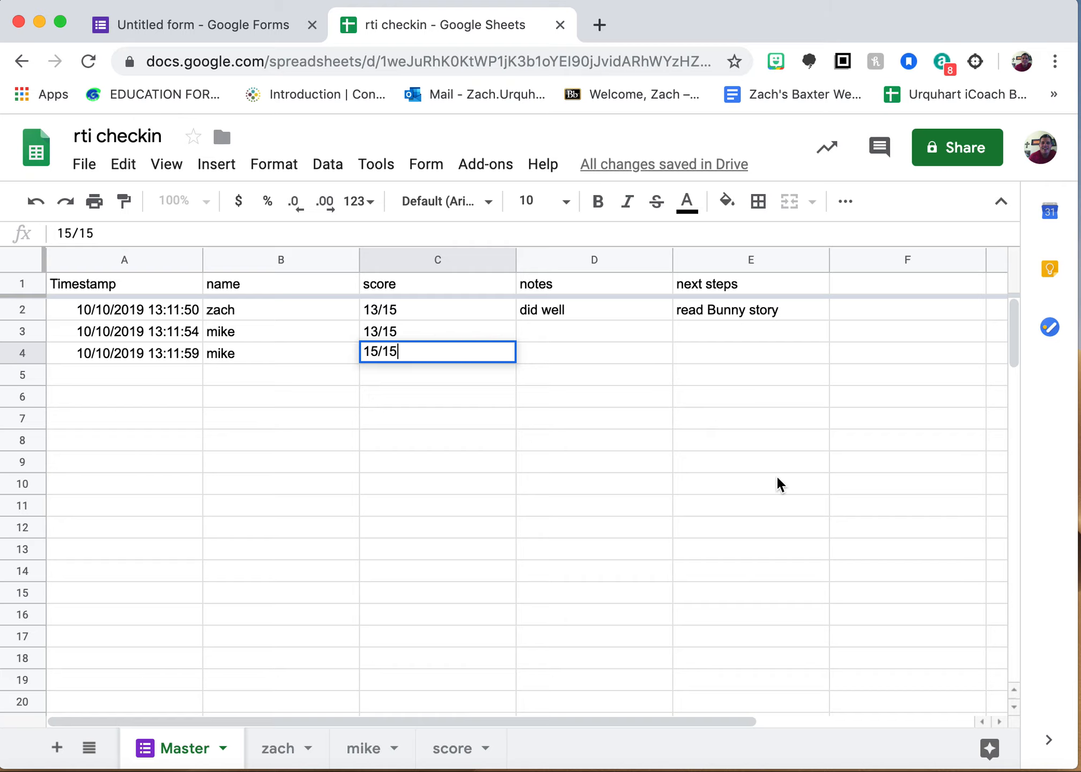
{"action": "key", "text": "Return"}
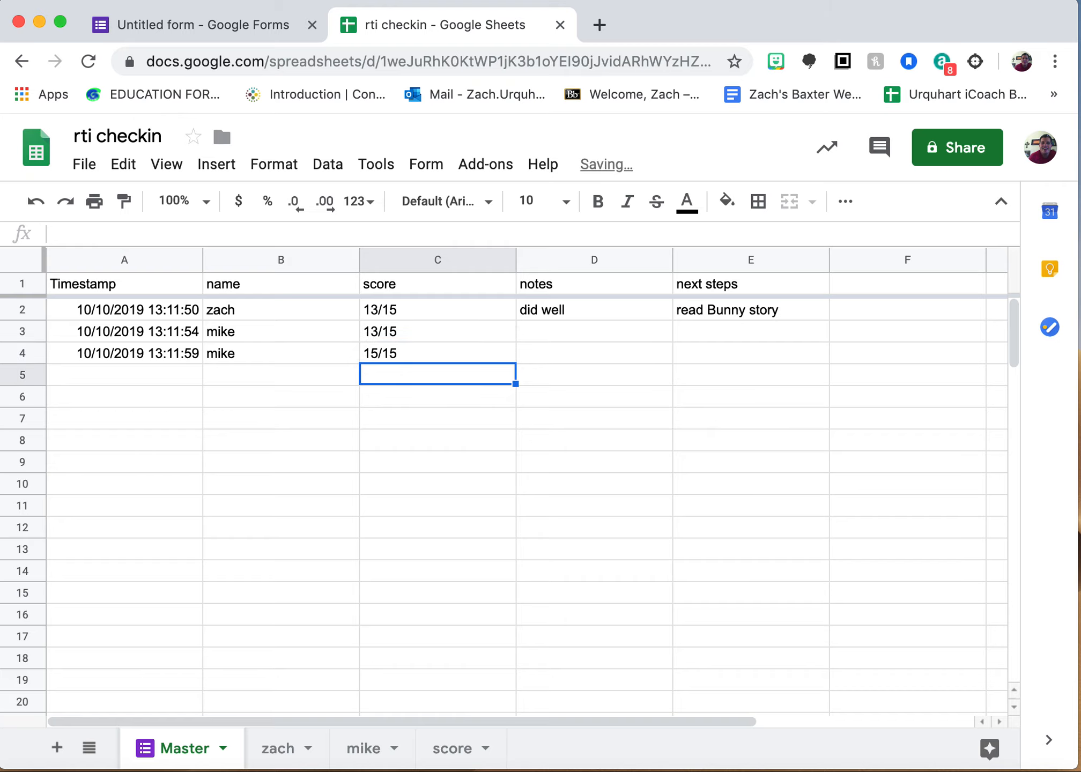
{"action": "left_click", "coordinate": [360, 750]}
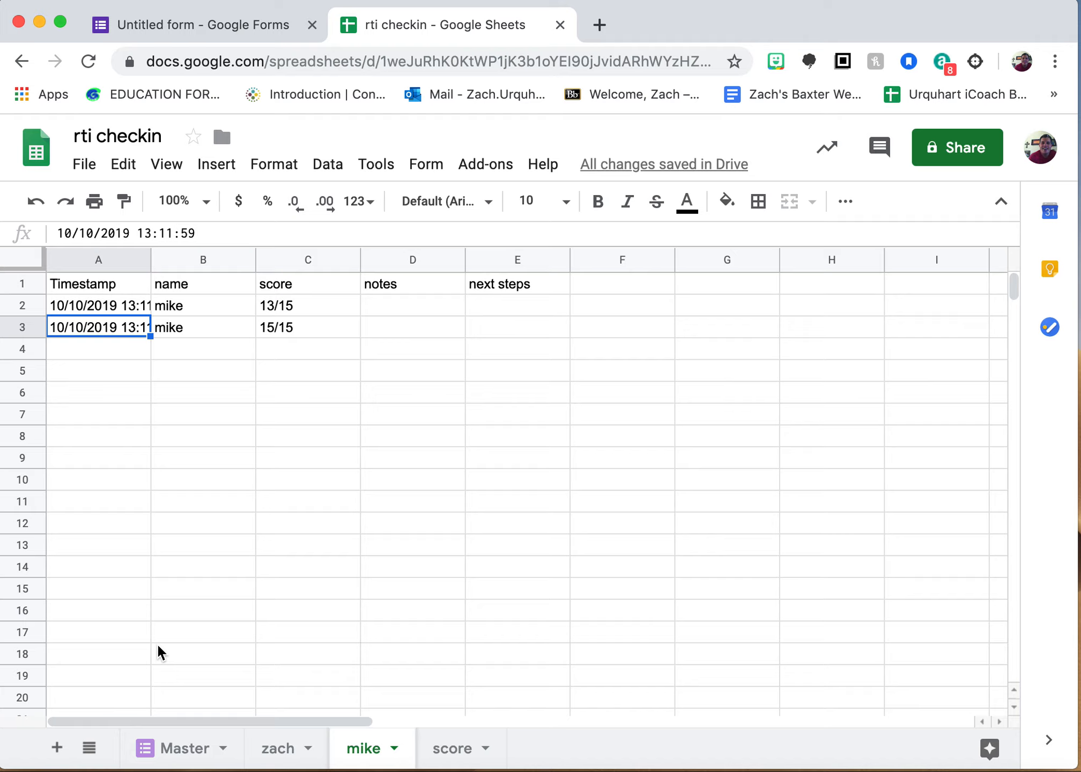
- Review the filter formulas on both students' sheets and copy the second student's formula into cell A2 of the score sheet
{"action": "left_click", "coordinate": [117, 310]}
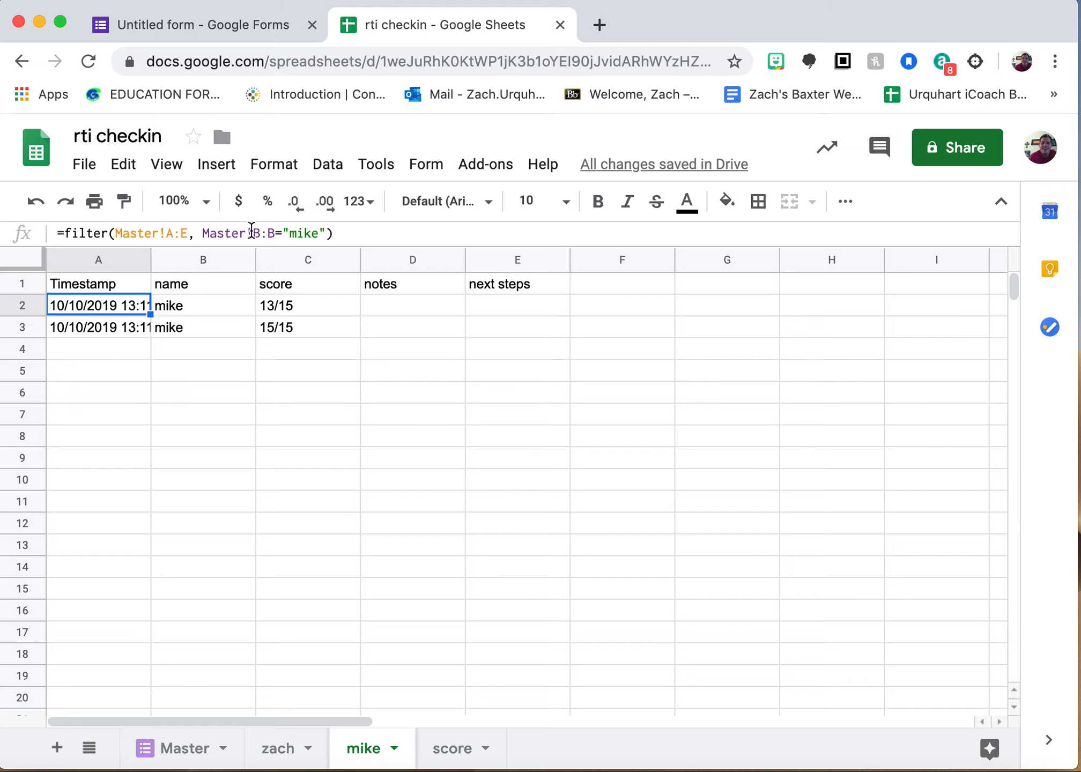
{"action": "left_click", "coordinate": [181, 761]}
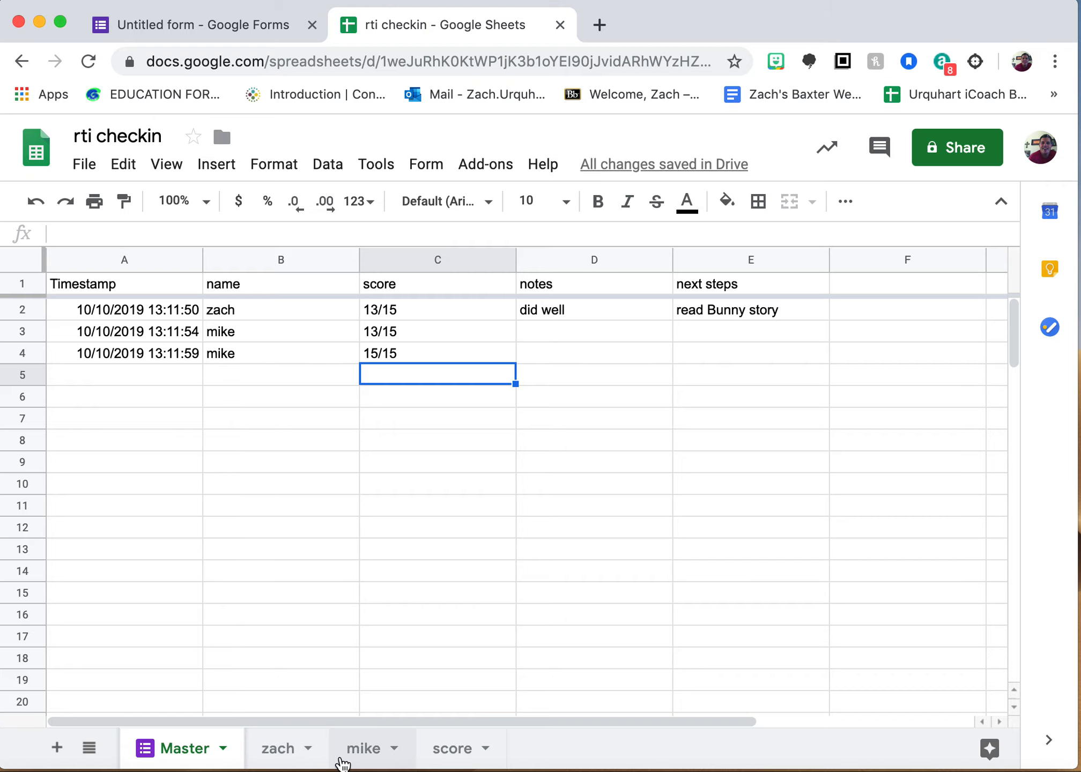
{"action": "left_click", "coordinate": [274, 758]}
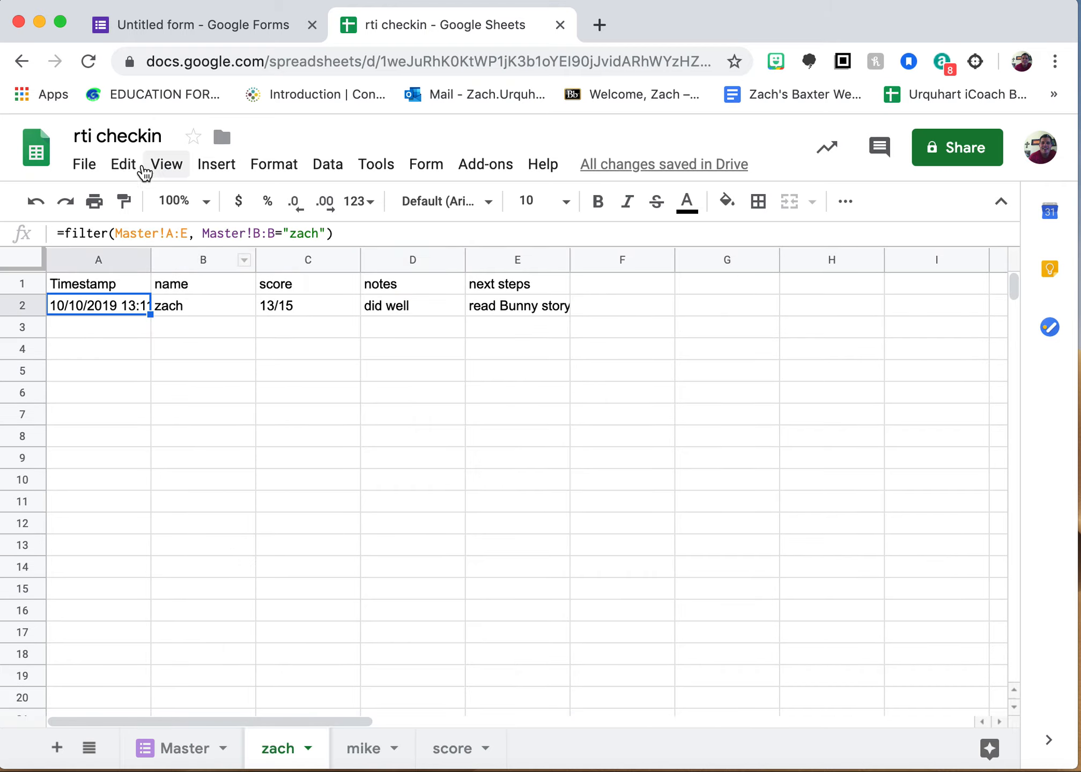
{"action": "left_click", "coordinate": [453, 757]}
{"action": "left_click", "coordinate": [124, 310]}
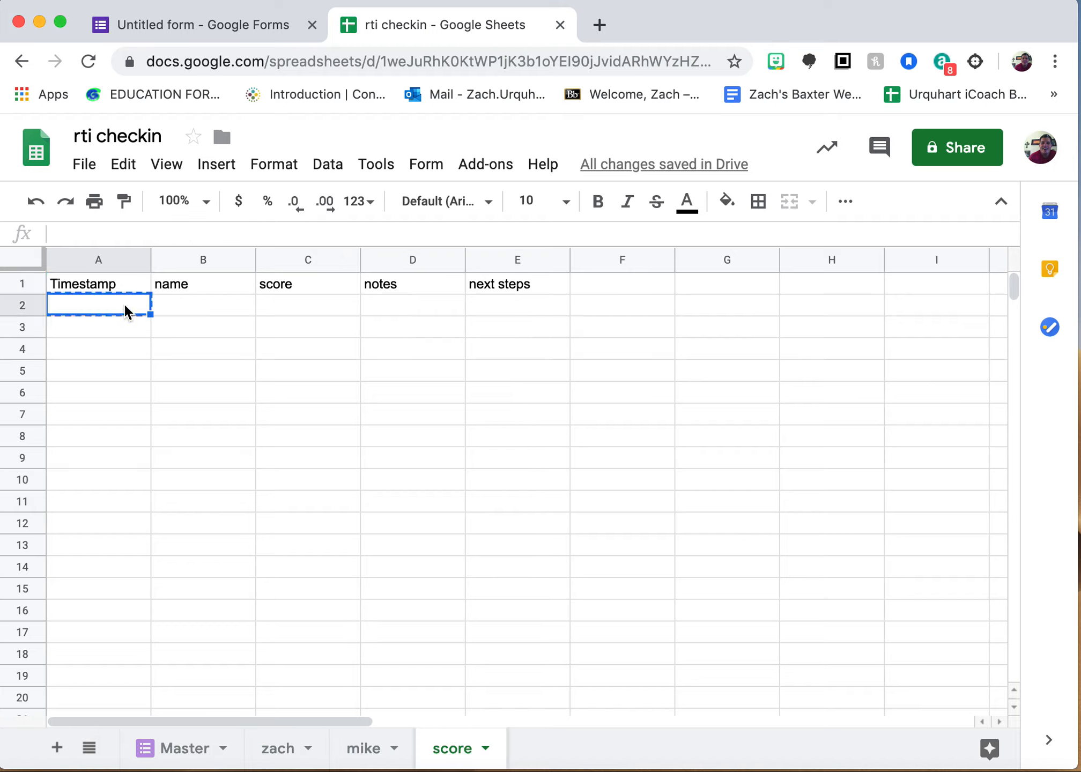
{"action": "key", "text": "super+v"}
{"action": "left_click", "coordinate": [364, 748]}
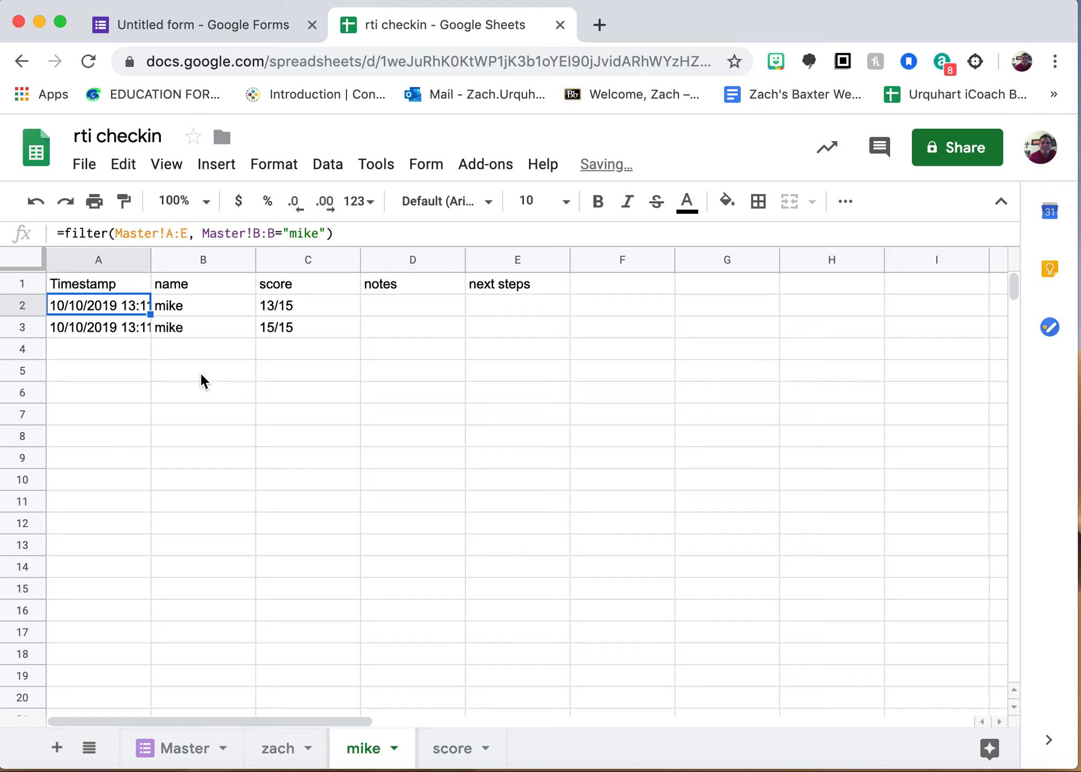
{"action": "left_click", "coordinate": [454, 749]}
{"action": "type", "text": "=filter(Master!A:E, Master!B:B=\"mike\")"}
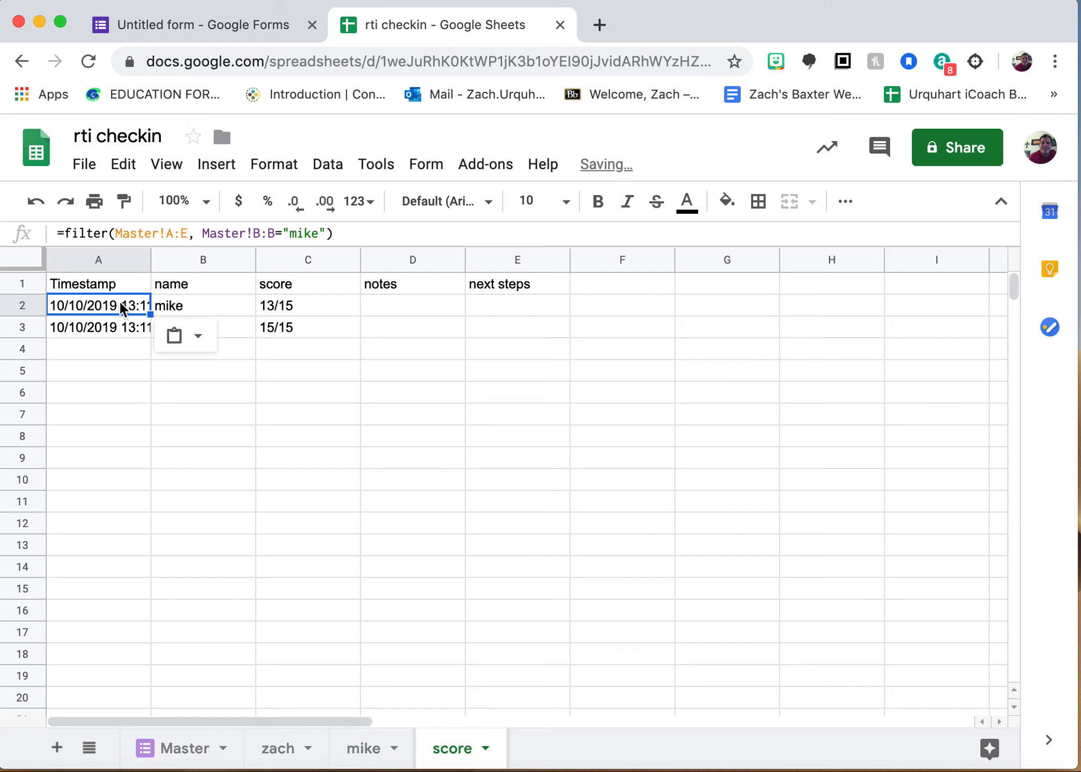
- In the score sheet's A2 filter formula, change the condition range to Master!C:C
{"action": "left_click", "coordinate": [273, 235]}
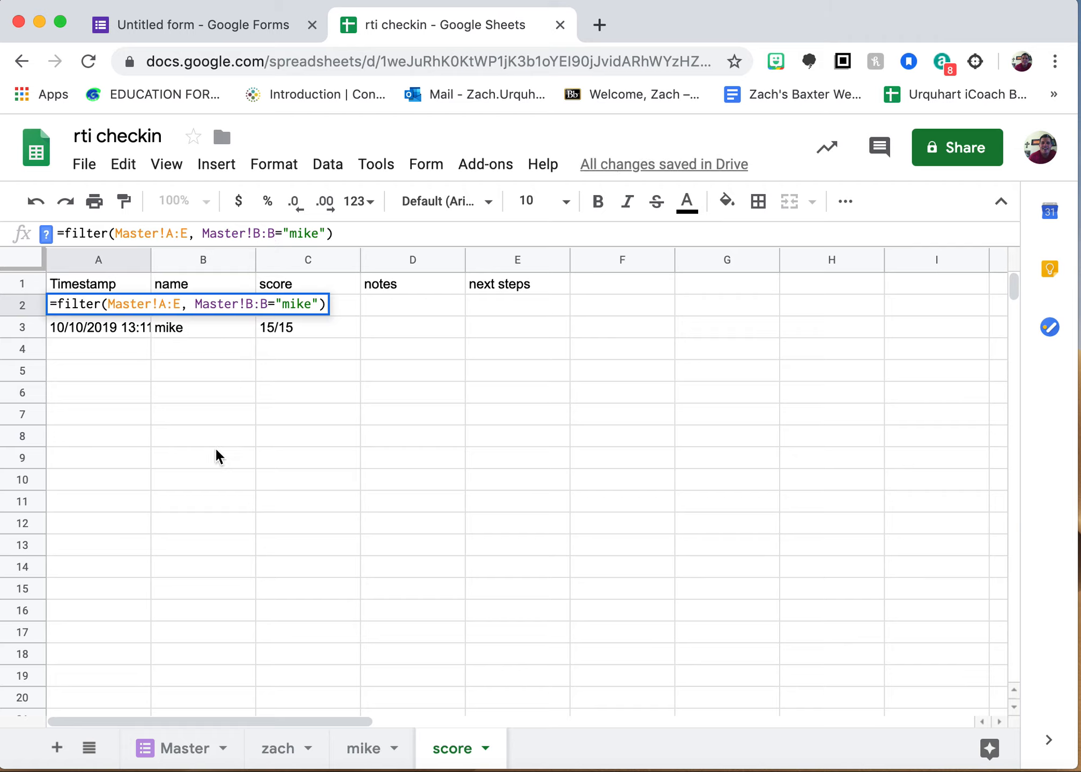
{"action": "key", "text": "BackSpace"}
{"action": "key", "text": "BackSpace"}
{"action": "key", "text": "BackSpace"}
{"action": "type", "text": "D:D"}
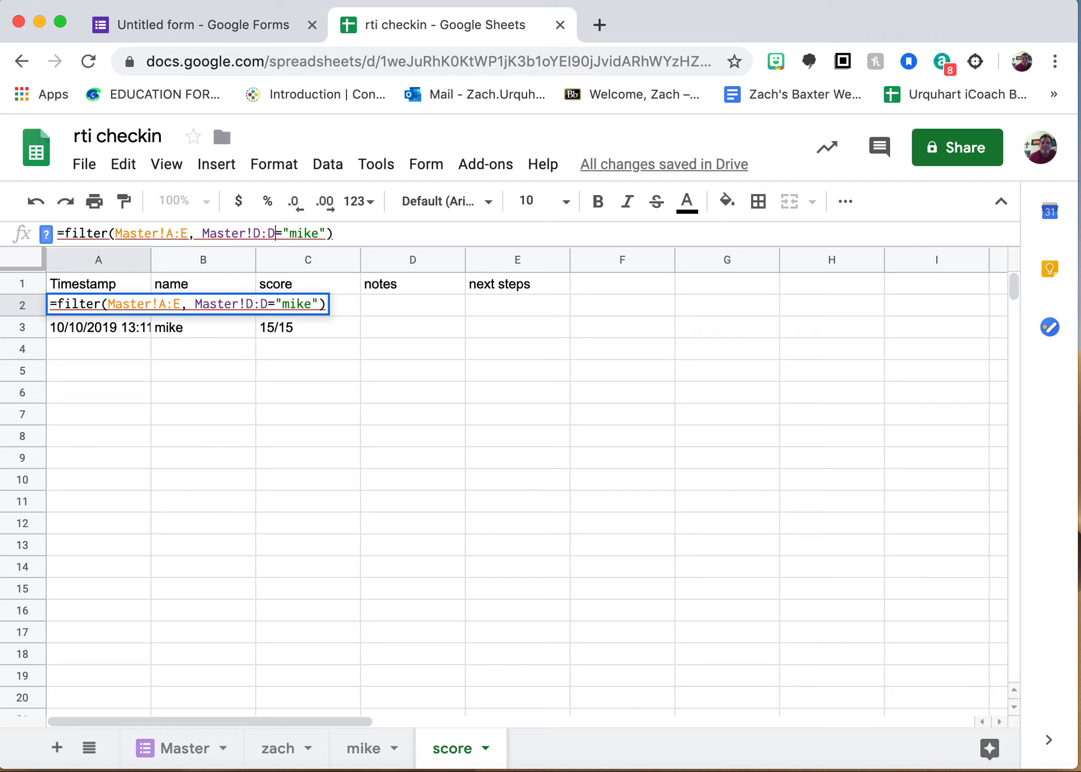
{"action": "key", "text": "BackSpace"}
{"action": "key", "text": "BackSpace"}
{"action": "key", "text": "BackSpace"}
{"action": "type", "text": "C:C"}
- Replace the name criterion in the score sheet's filter formula with the quoted score "13/15"
{"action": "double_click", "coordinate": [300, 233]}
{"action": "type", "text": "13/15"}
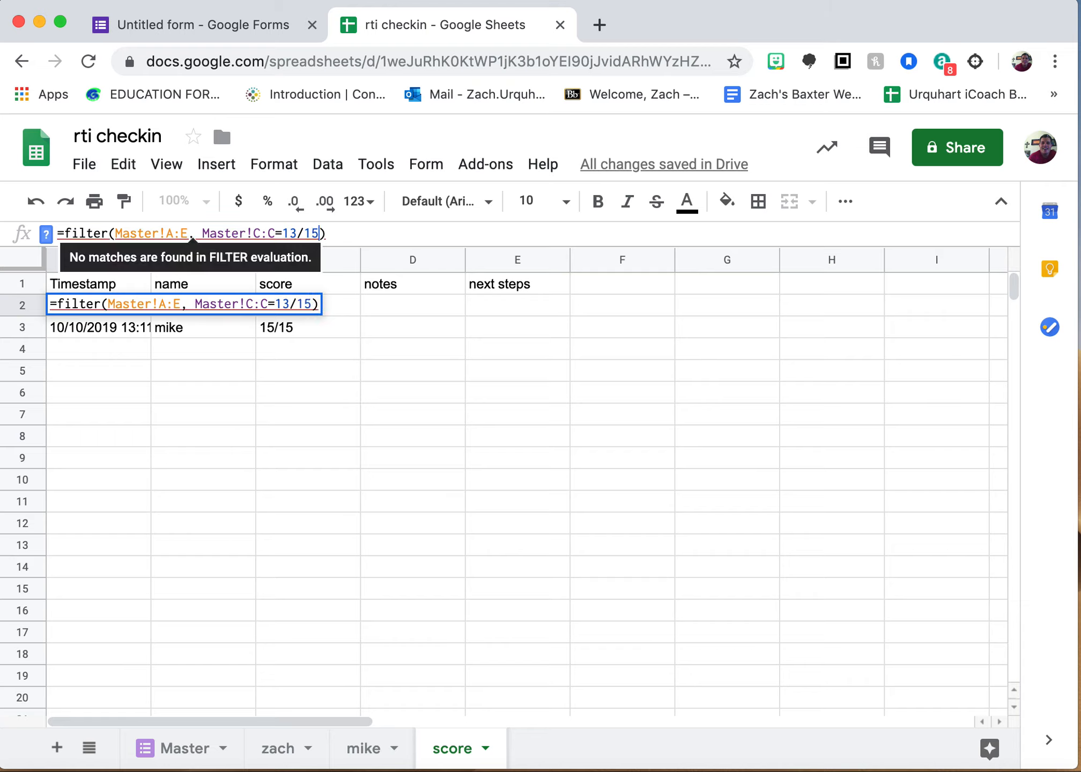
{"action": "type", "text": "\""}
{"action": "key", "text": "Left"}
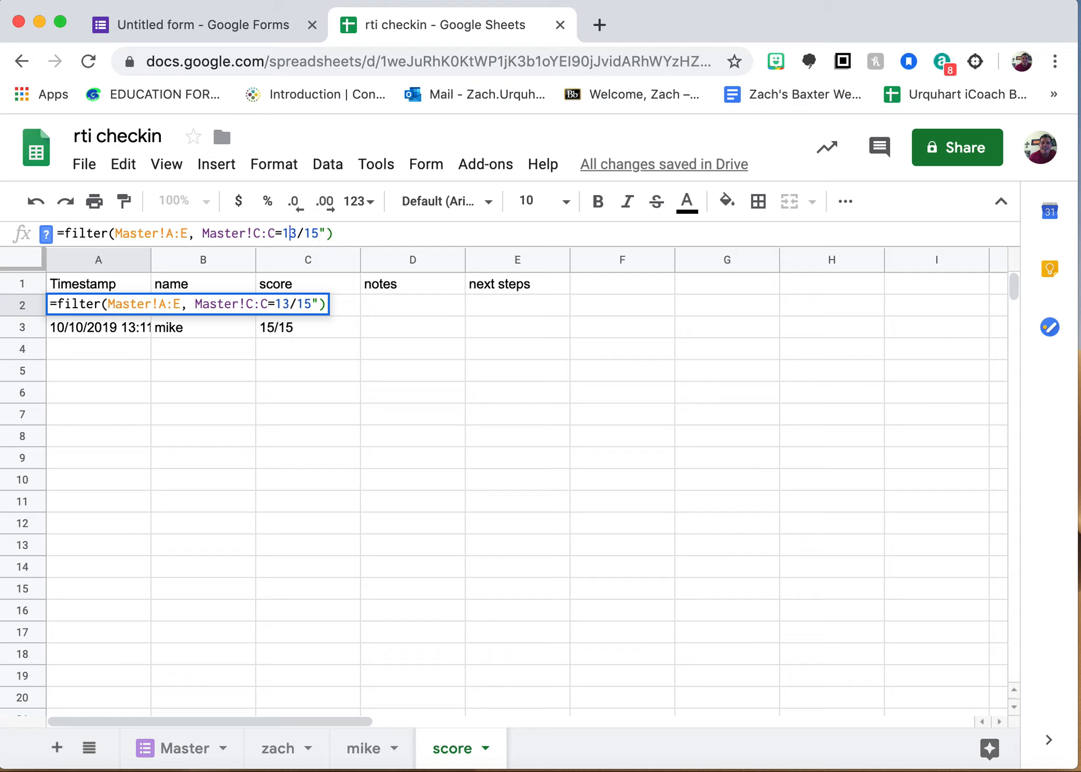
{"action": "type", "text": "\""}
{"action": "key", "text": "Return"}
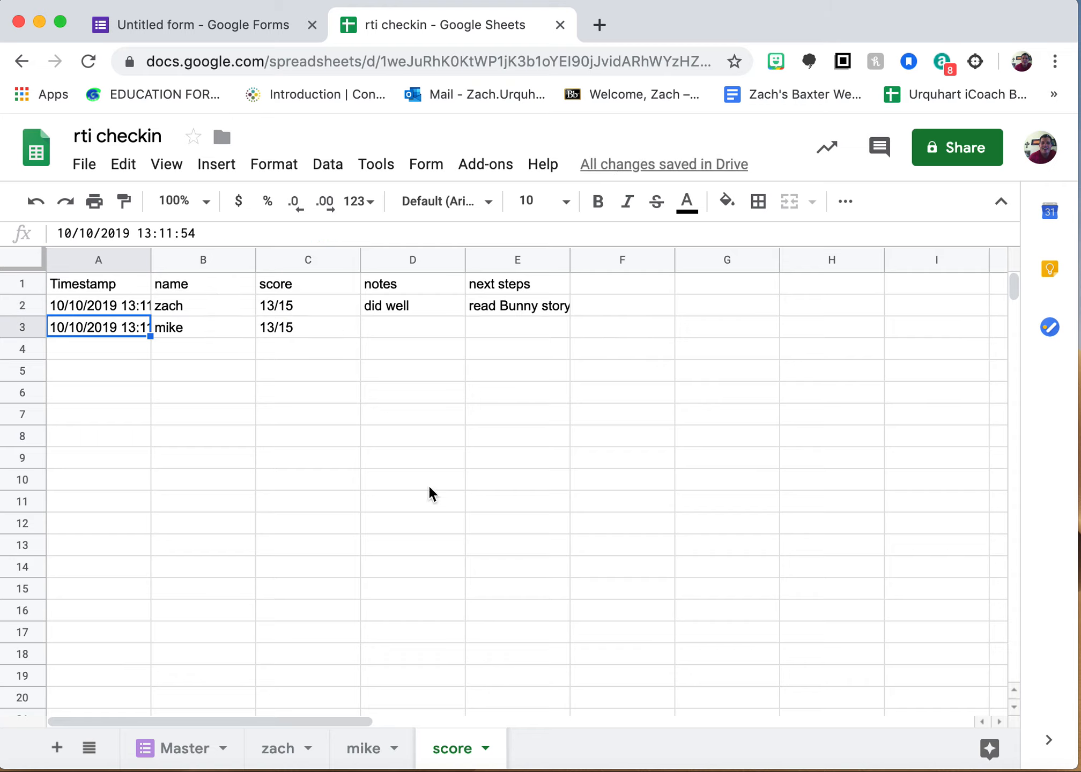
- Change the condition range in the score sheet's A2 filter formula to the notes column, Master!D:D
{"action": "left_click", "coordinate": [115, 304]}
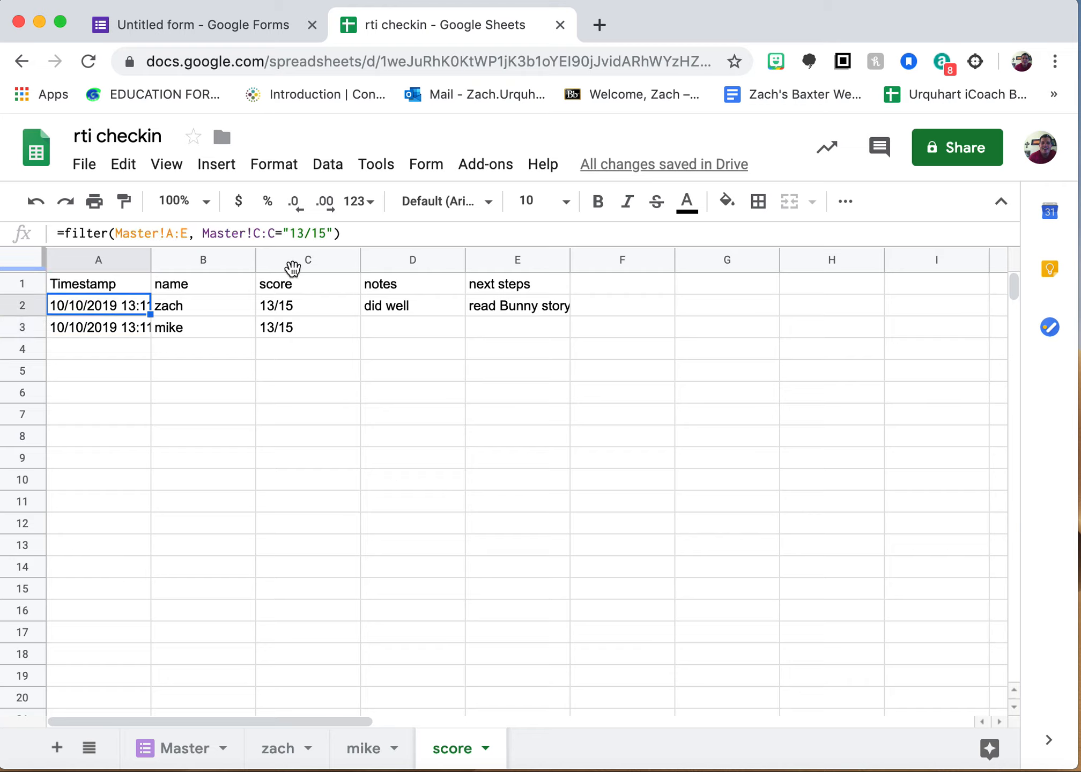
{"action": "left_click", "coordinate": [275, 233]}
{"action": "key", "text": "BackSpace"}
{"action": "key", "text": "BackSpace"}
{"action": "key", "text": "BackSpace"}
{"action": "key", "text": "BackSpace"}
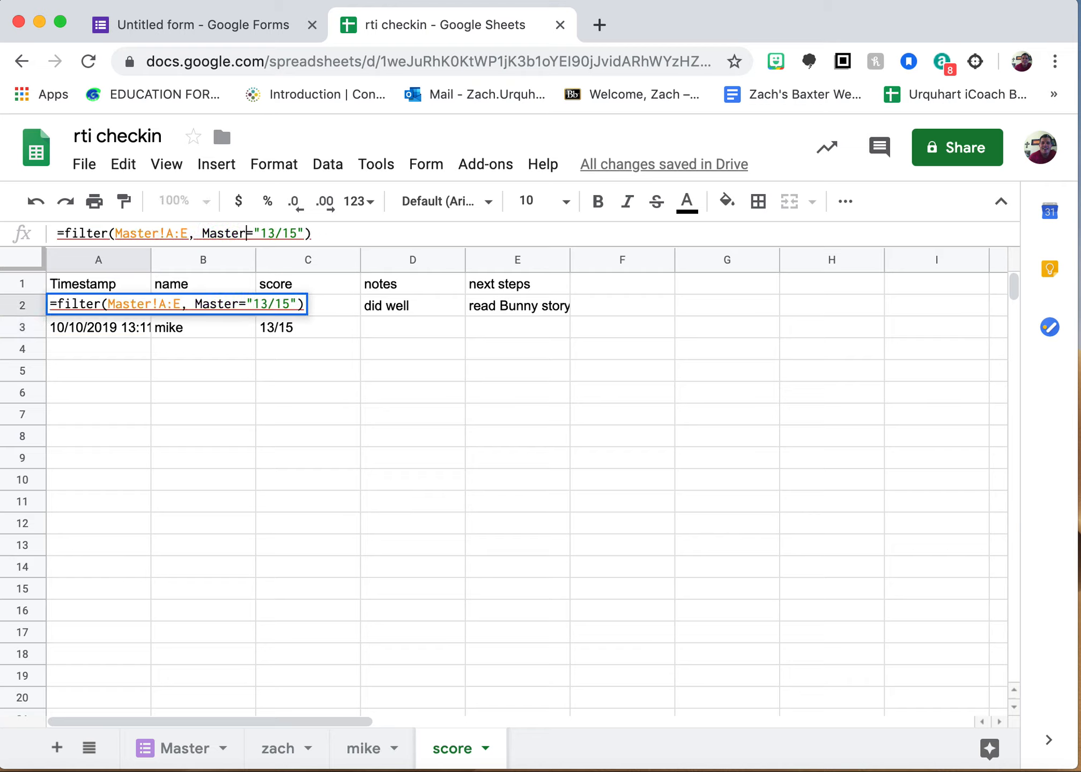
{"action": "type", "text": "!"}
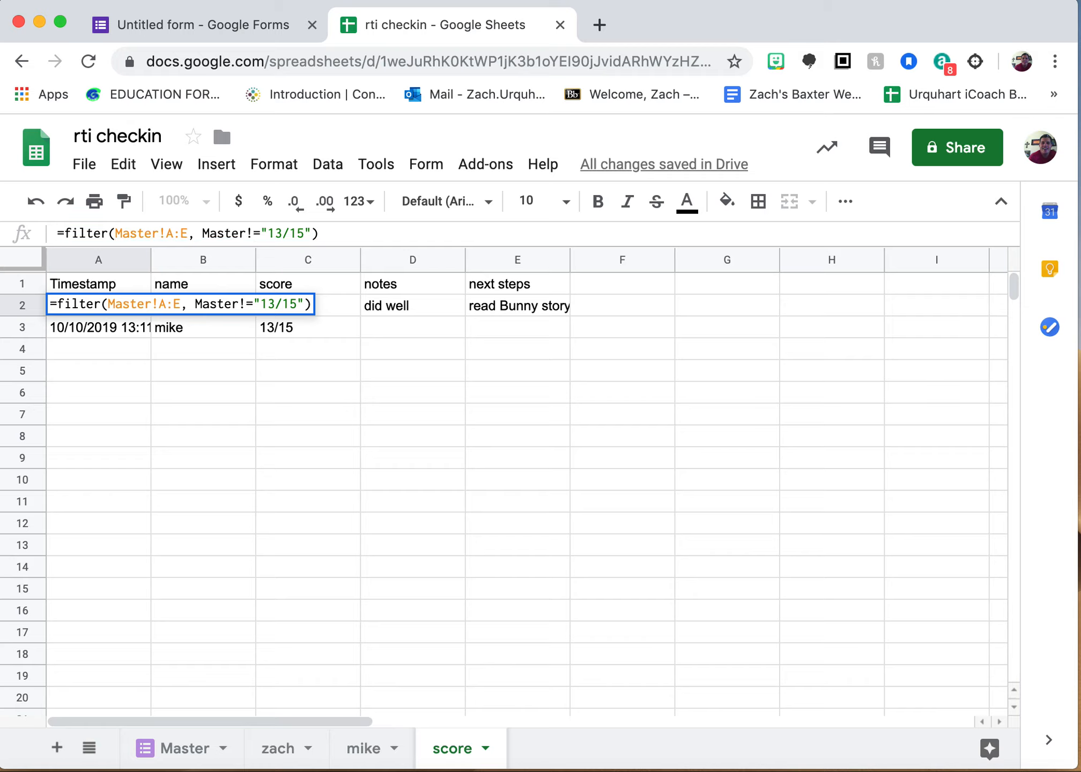
{"action": "type", "text": "notes"}
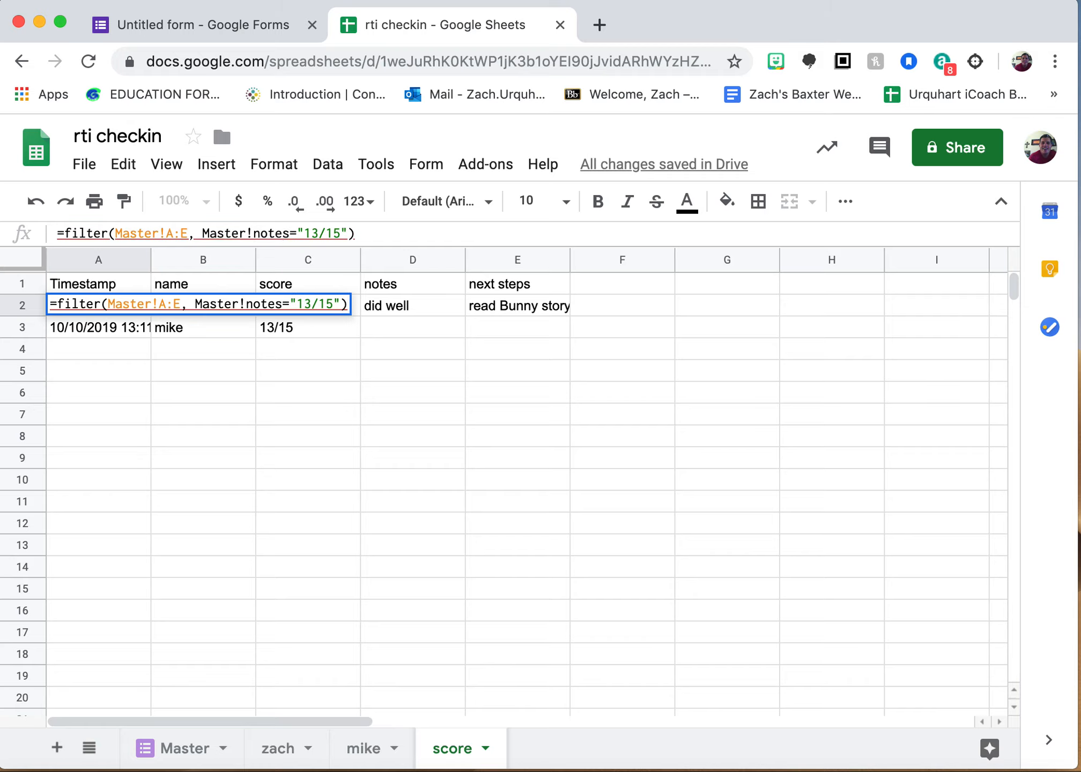
{"action": "key", "text": "BackSpace"}
{"action": "key", "text": "BackSpace"}
{"action": "key", "text": "BackSpace"}
{"action": "key", "text": "BackSpace"}
{"action": "key", "text": "BackSpace"}
{"action": "type", "text": "D:D"}
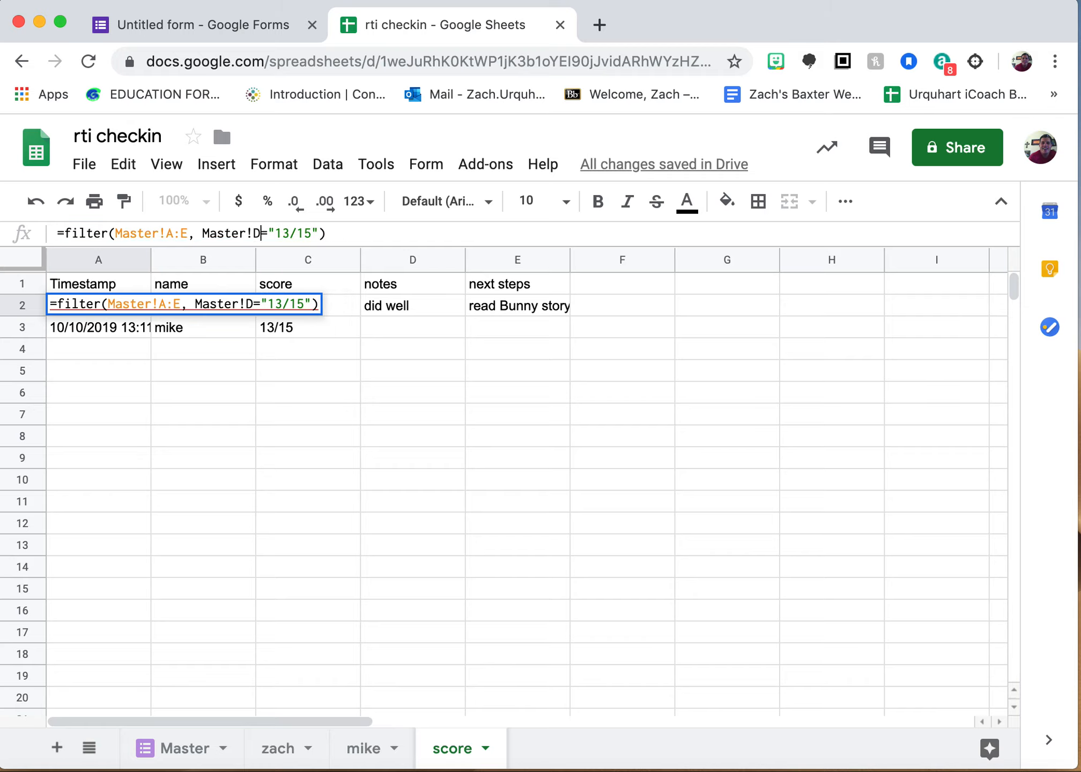
- Replace the score criterion in the score sheet's filter formula with "did well" and apply the formula
{"action": "key", "text": "BackSpace"}
{"action": "key", "text": "BackSpace"}
{"action": "key", "text": "BackSpace"}
{"action": "key", "text": "BackSpace"}
{"action": "key", "text": "BackSpace"}
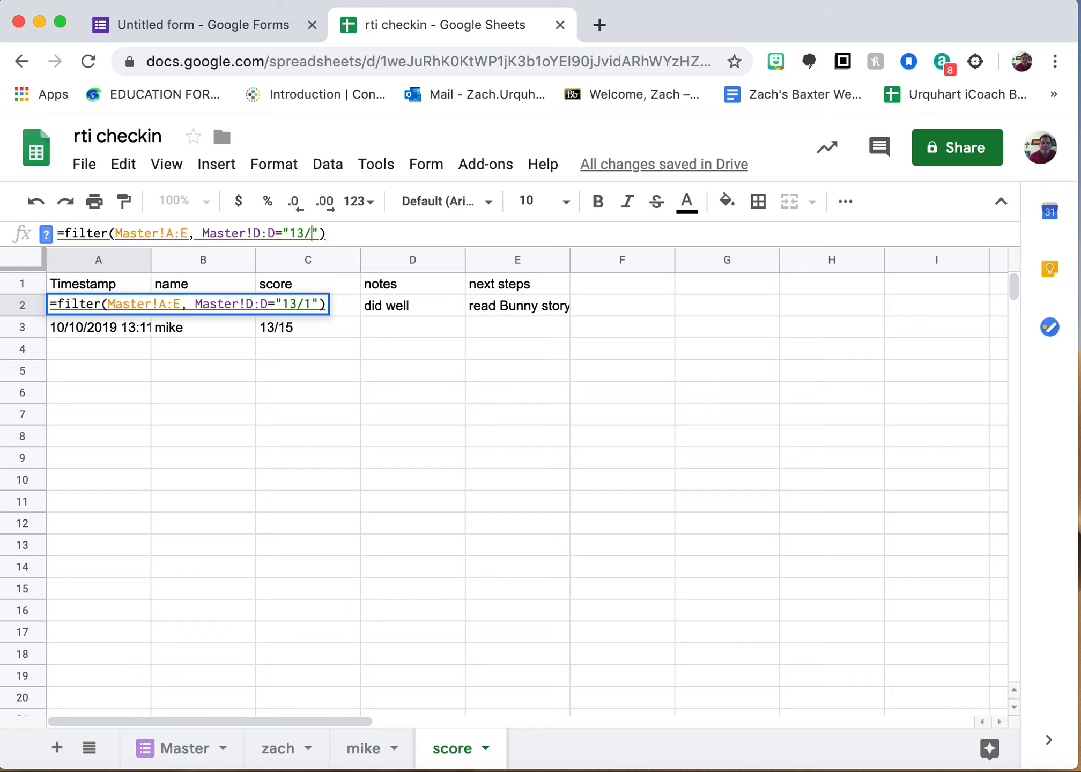
{"action": "type", "text": "did well"}
{"action": "key", "text": "Return"}
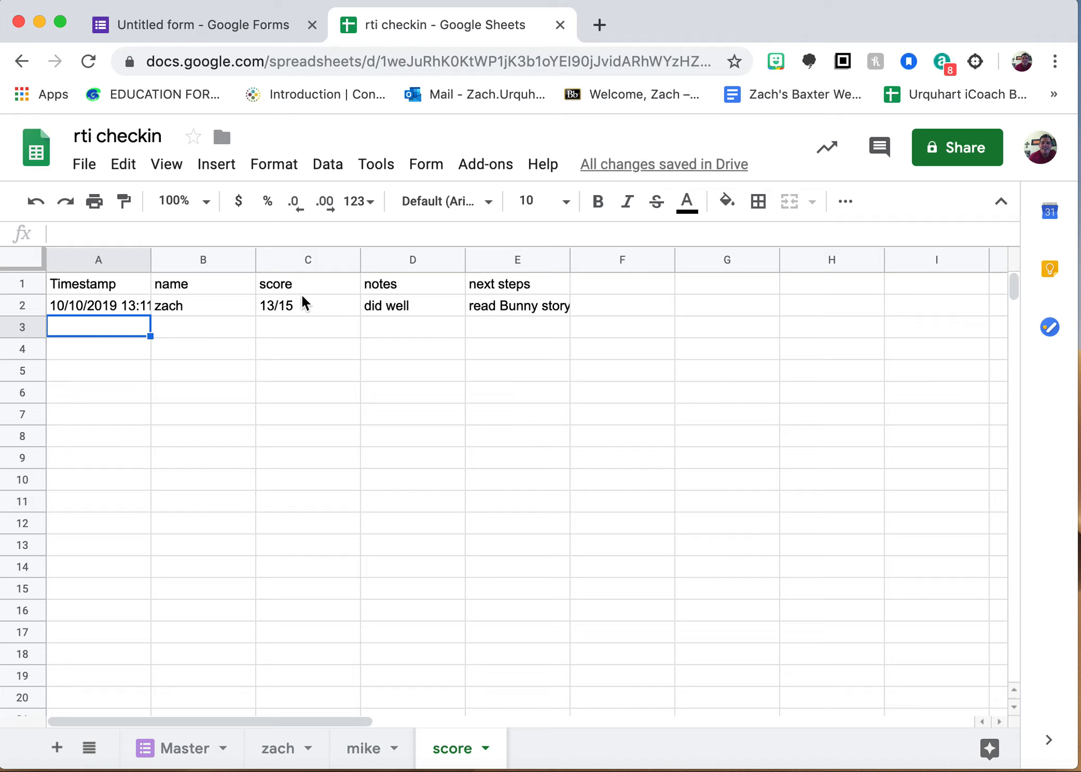
- Switch to the form in Google Forms to view its response summary
{"action": "left_click", "coordinate": [220, 25]}
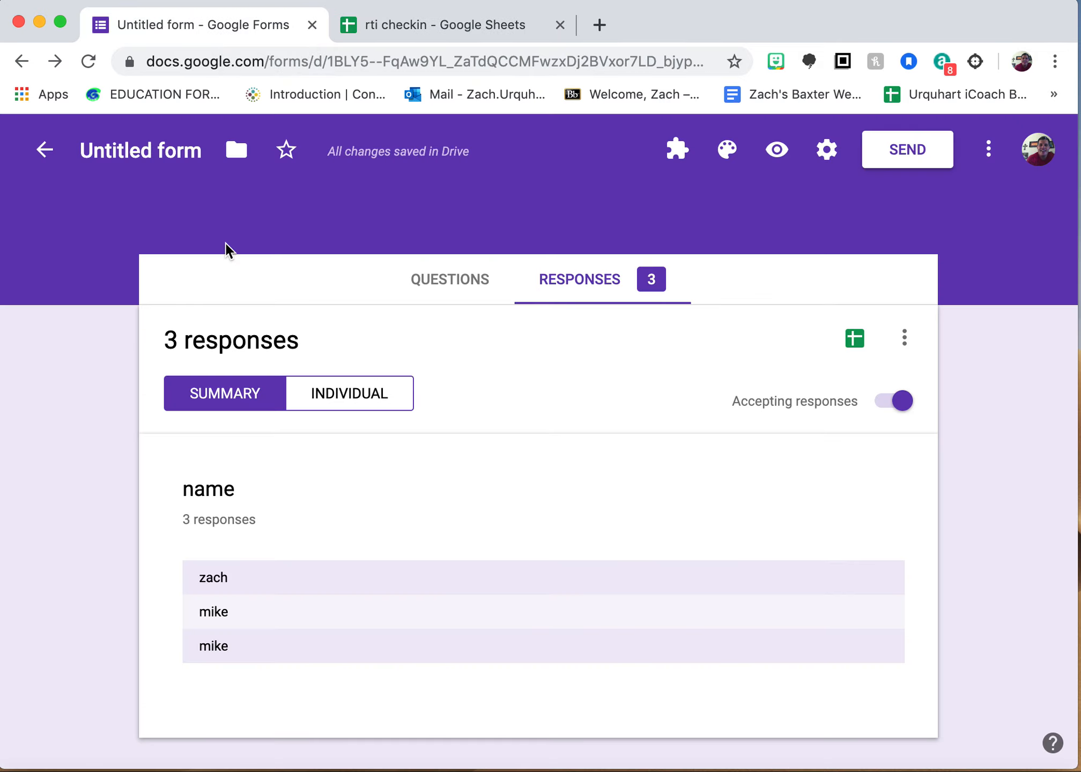